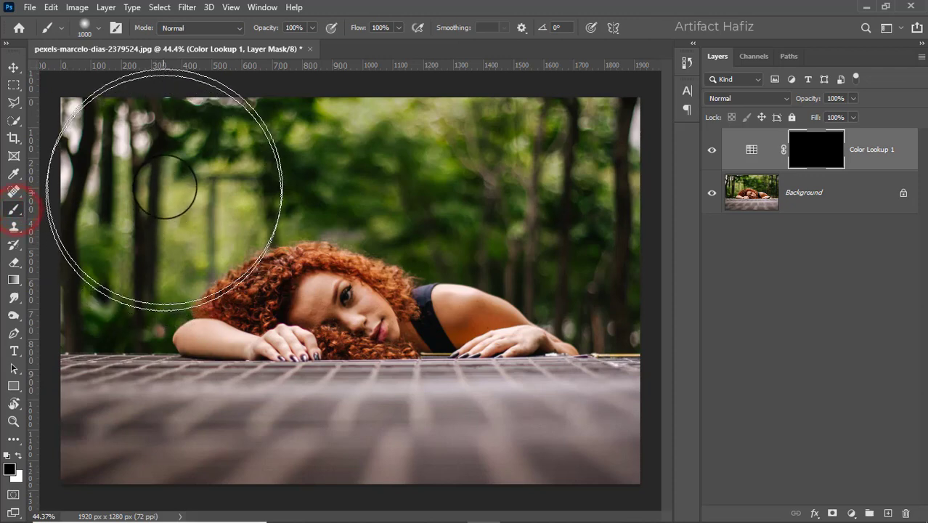
# - Choose the Soft Round Pressure Opacity brush at 100% opacity and make white the foreground colour
pyautogui.click(98, 28)
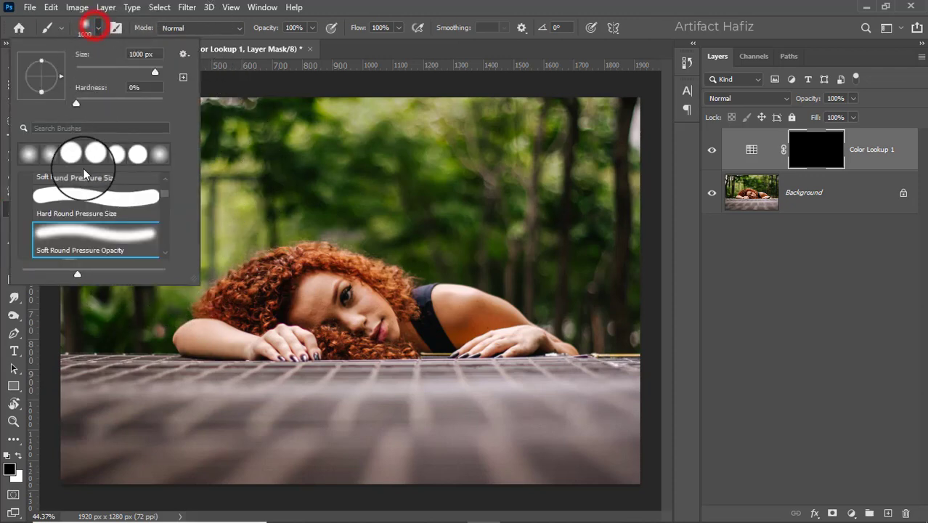
pyautogui.click(77, 238)
pyautogui.click(308, 29)
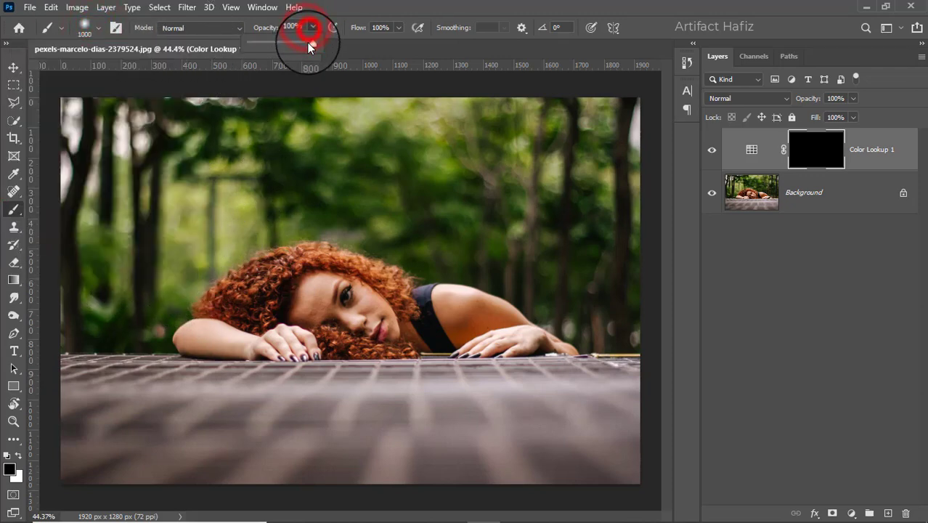
pyautogui.click(20, 453)
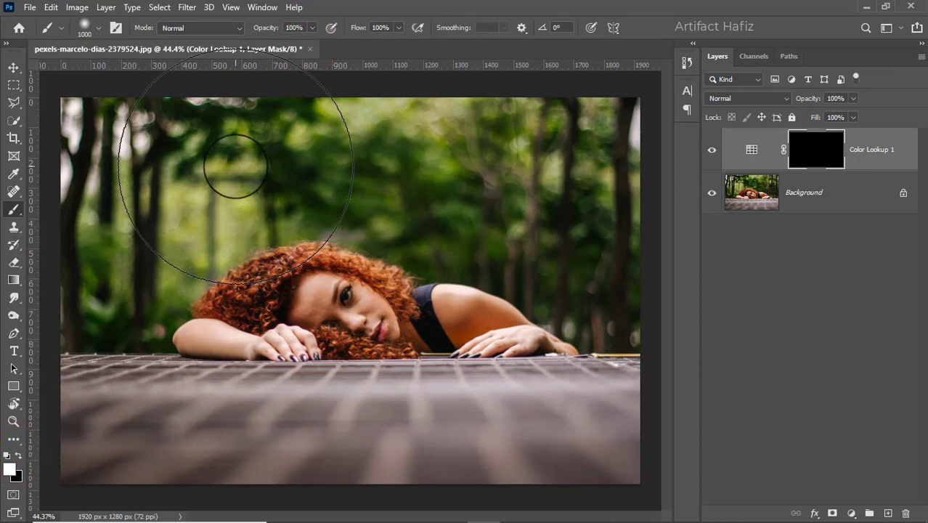
# - Paint white on the Color Lookup 1 mask across the upper tree background with a 700 px brush
pyautogui.press('[')
pyautogui.press('[')
pyautogui.press('[')
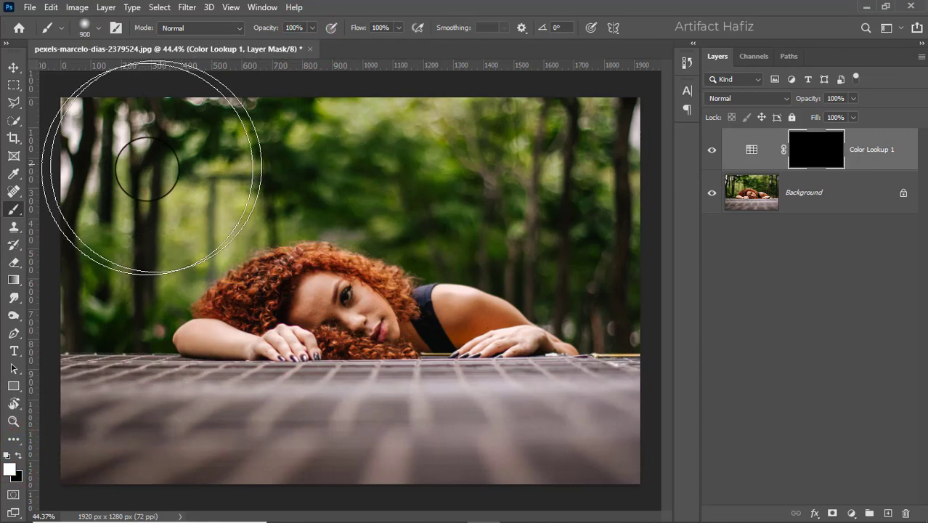
pyautogui.moveTo(108, 149)
pyautogui.mouseDown()
pyautogui.moveTo(563, 147)
pyautogui.moveTo(590, 179)
pyautogui.moveTo(595, 245)
pyautogui.mouseUp()
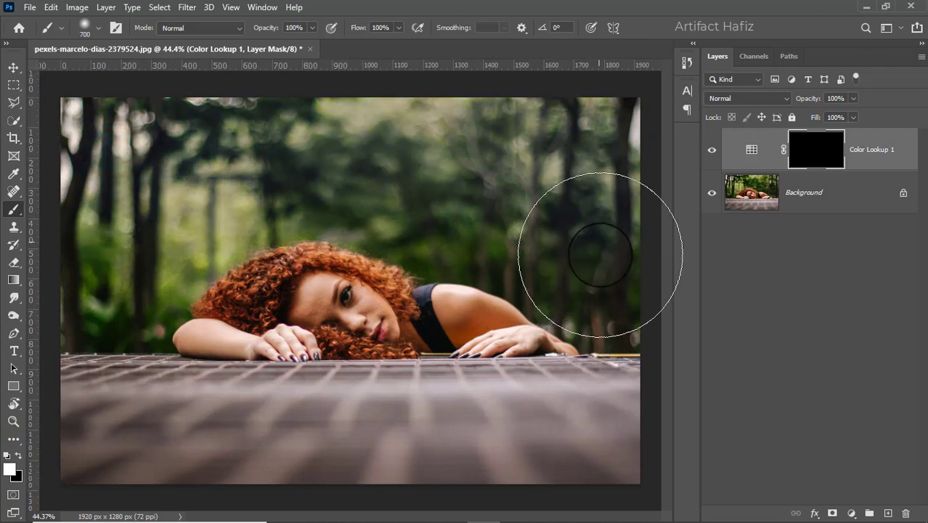
# - Paint the rest of the tree background around the woman on the Color Lookup 1 mask with a 300 px brush
pyautogui.press('[')
pyautogui.press('[')
pyautogui.press('[')
pyautogui.press('[')
pyautogui.click(613, 288)
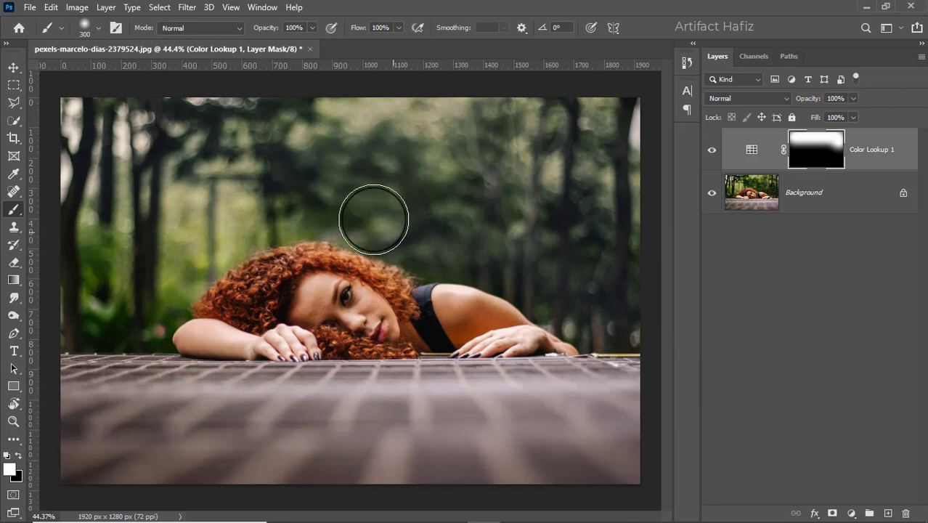
pyautogui.moveTo(169, 271)
pyautogui.mouseDown()
pyautogui.moveTo(97, 240)
pyautogui.moveTo(107, 344)
pyautogui.moveTo(104, 331)
pyautogui.moveTo(184, 276)
pyautogui.moveTo(136, 317)
pyautogui.moveTo(167, 301)
pyautogui.mouseUp()
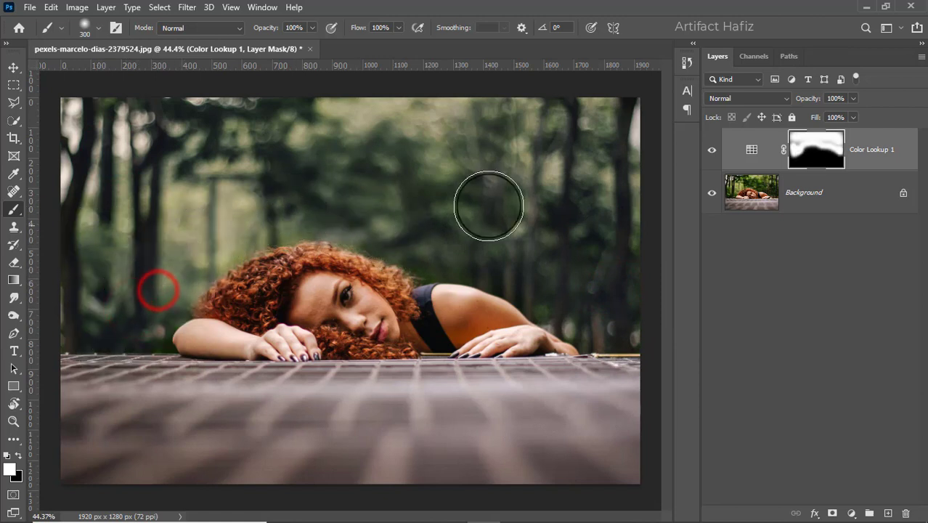
# - Compare the photo with Color Lookup 1 hidden and shown, and touch up its mask in the trees above the woman's shoulder
pyautogui.click(712, 155)
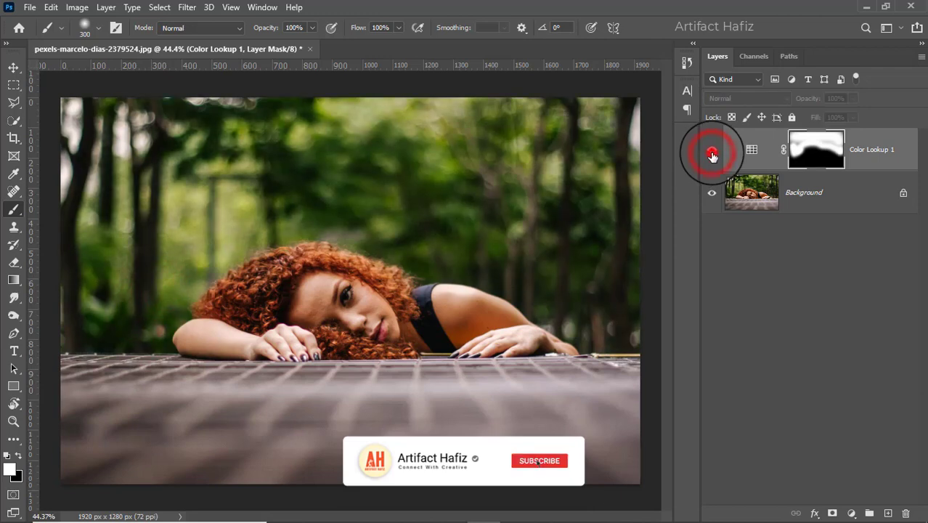
pyautogui.click(712, 156)
pyautogui.click(712, 154)
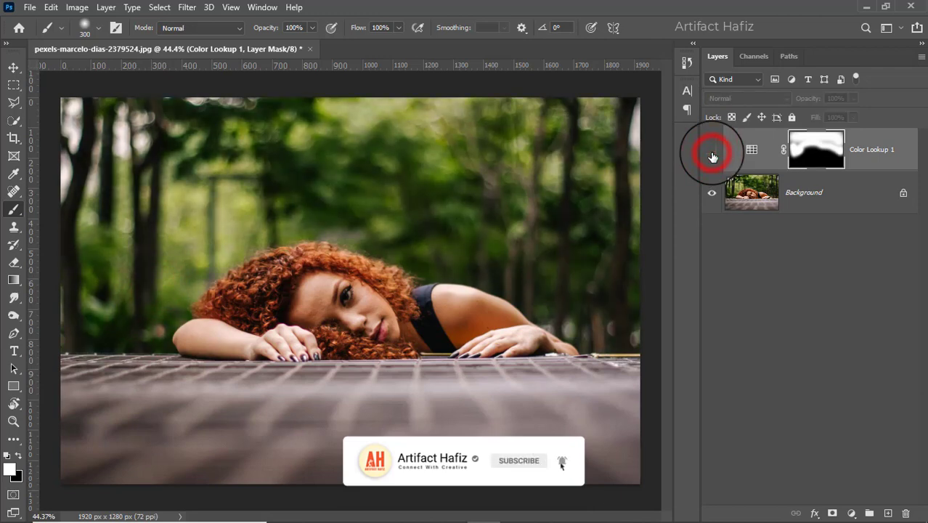
pyautogui.click(712, 154)
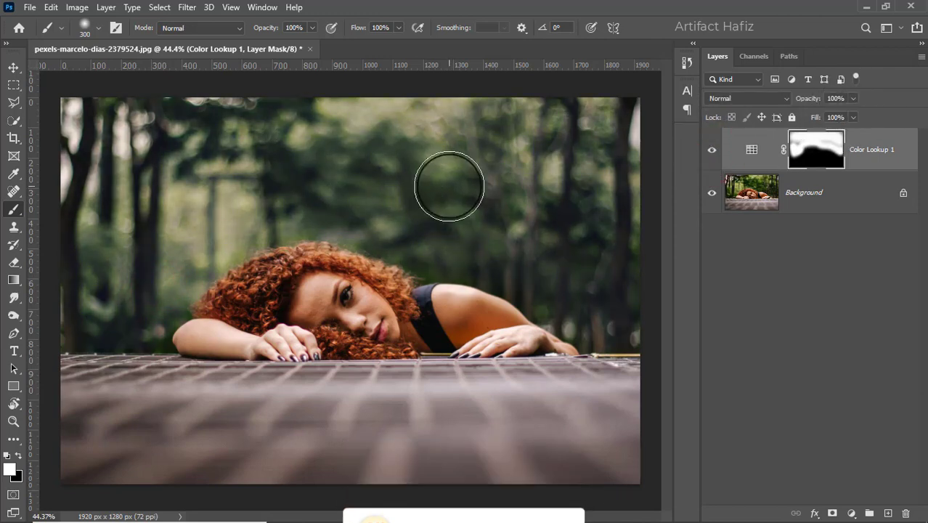
pyautogui.moveTo(416, 241)
pyautogui.mouseDown()
pyautogui.moveTo(445, 232)
pyautogui.moveTo(482, 241)
pyautogui.mouseUp()
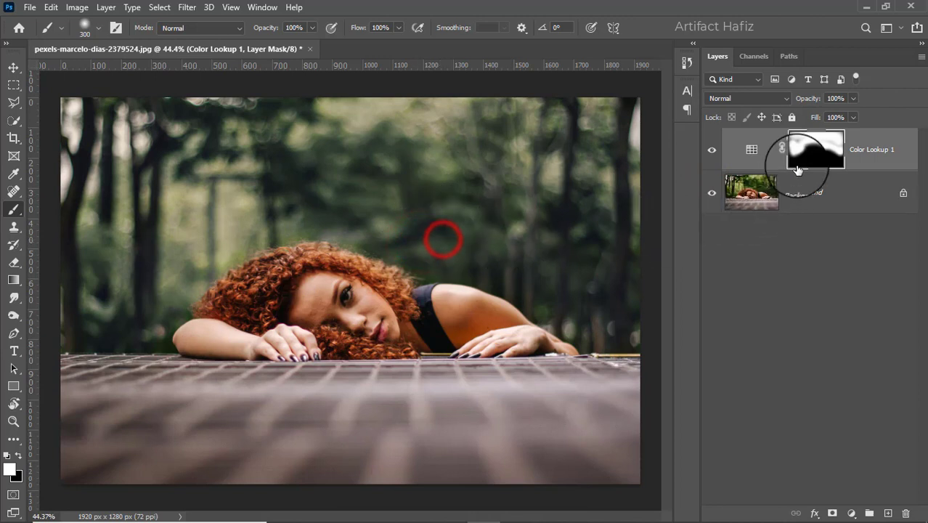
# - Lower the Color Lookup 1 layer's opacity to 86%
pyautogui.click(853, 99)
pyautogui.moveTo(851, 117)
pyautogui.mouseDown()
pyautogui.moveTo(826, 120)
pyautogui.moveTo(847, 121)
pyautogui.mouseUp()
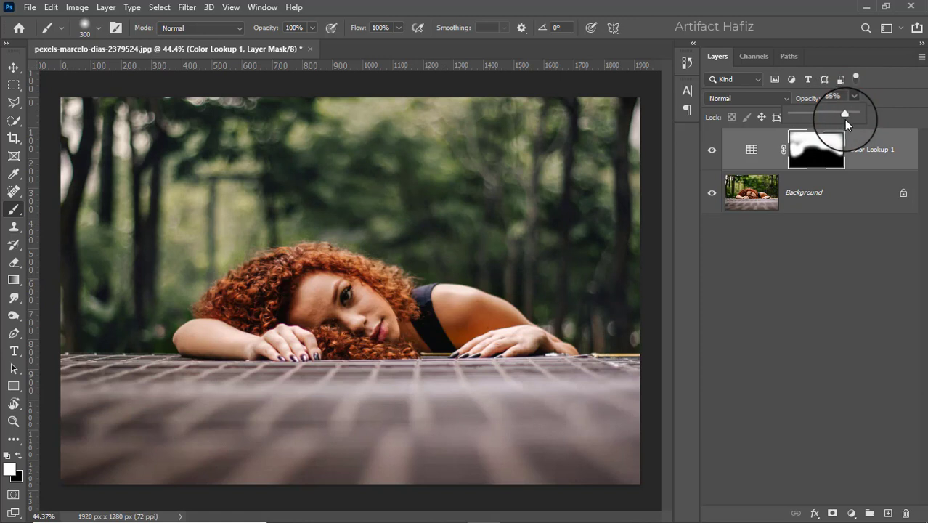
pyautogui.click(848, 151)
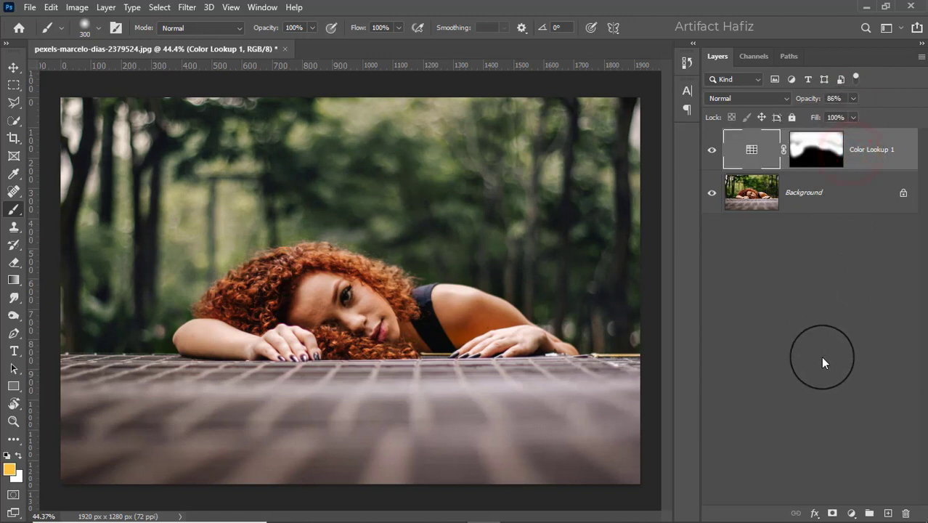
# - Add a Curves adjustment layer and pull the lower part of the RGB curve slightly down to darken the shadows
pyautogui.click(852, 514)
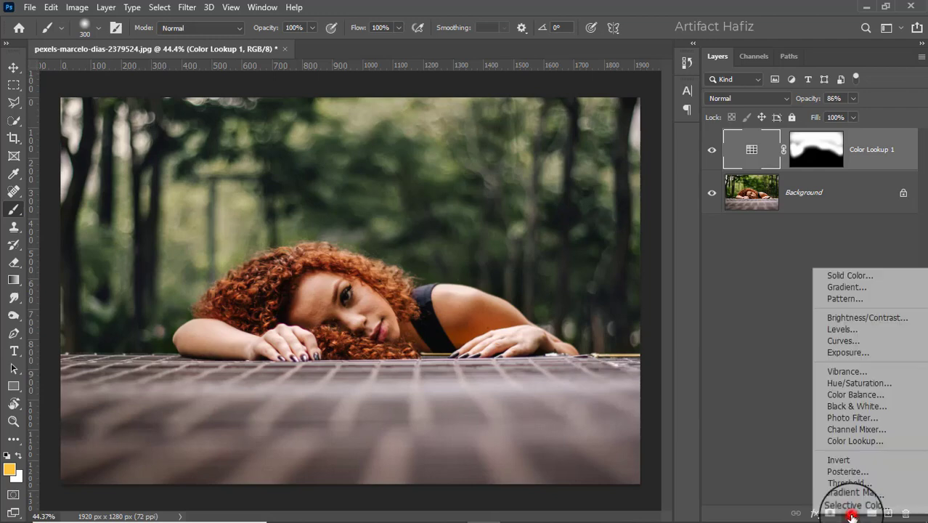
pyautogui.click(839, 341)
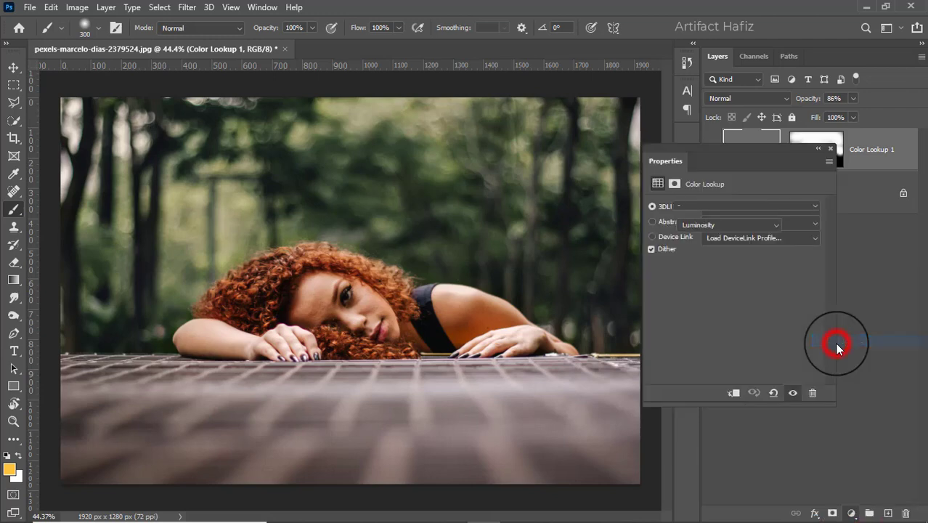
pyautogui.moveTo(716, 331); pyautogui.dragTo(716, 339)
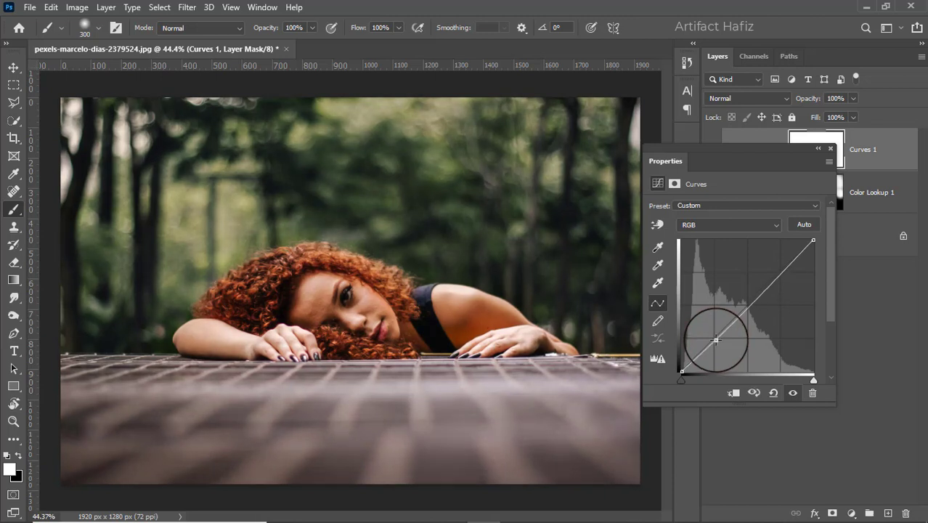
pyautogui.click(832, 150)
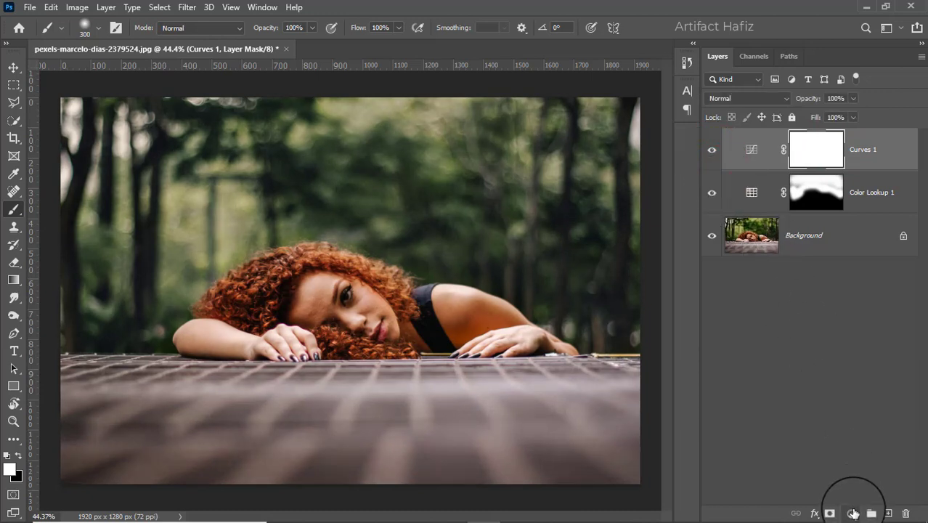
# - Add a Gradient Fill layer with the Blue_17 preset from the Blues group and set its blend mode to Screen
pyautogui.click(852, 512)
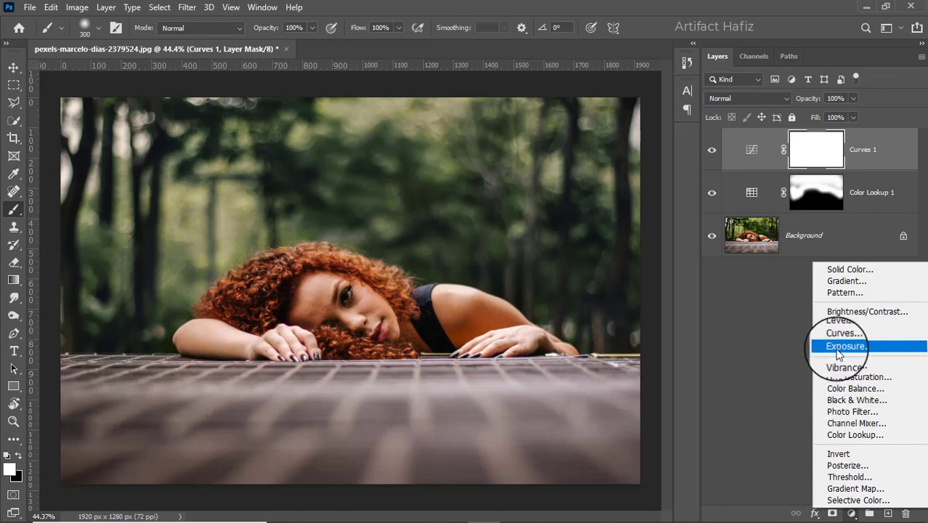
pyautogui.click(839, 281)
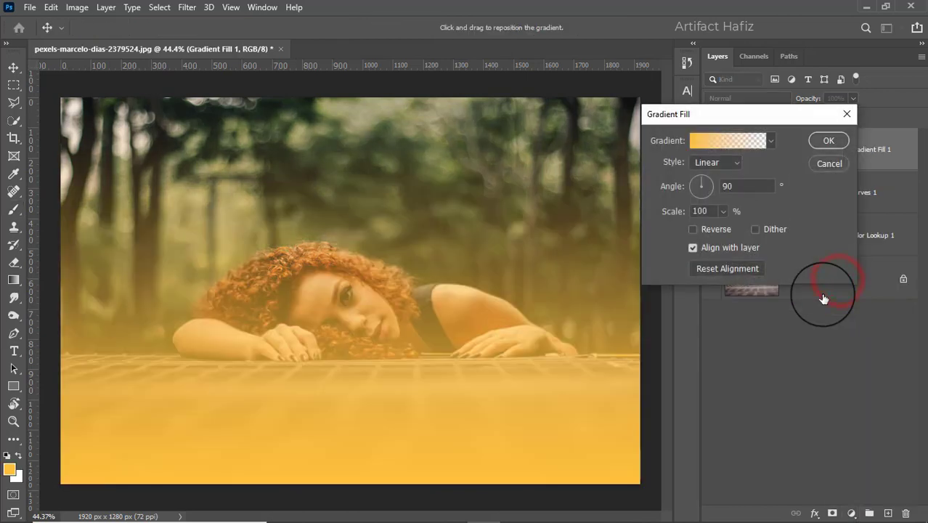
pyautogui.click(771, 141)
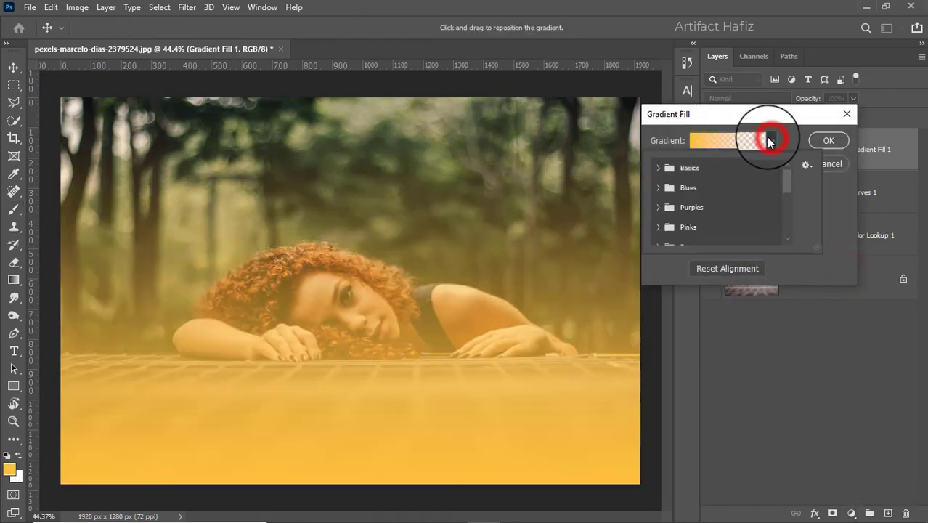
pyautogui.click(658, 188)
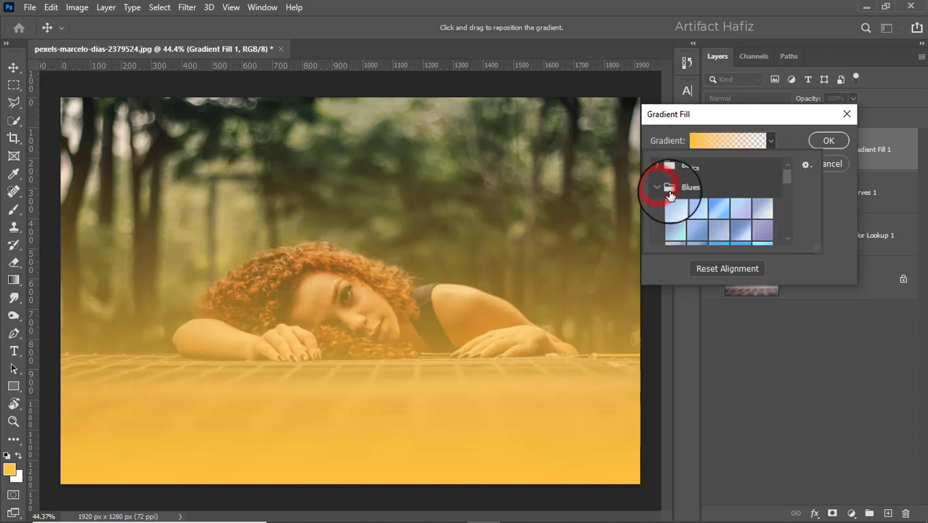
pyautogui.scroll(-2, 695, 233)
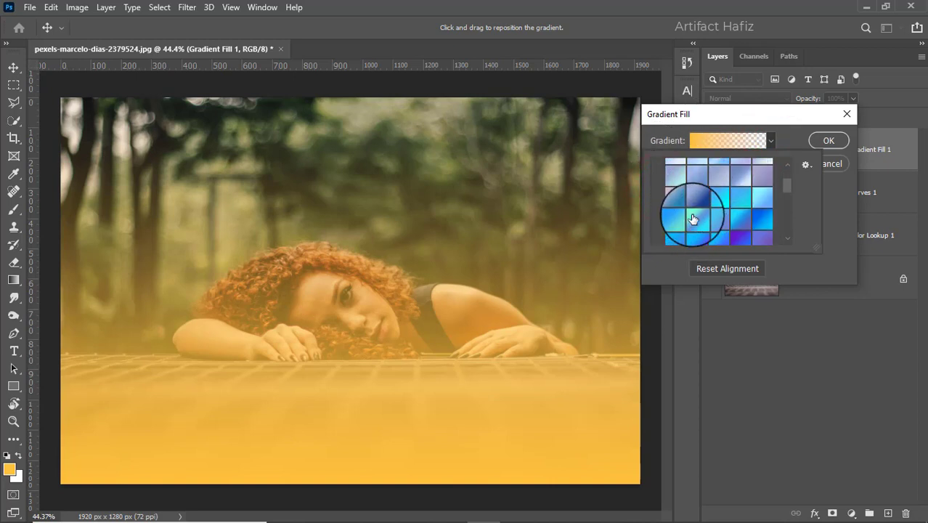
pyautogui.click(692, 221)
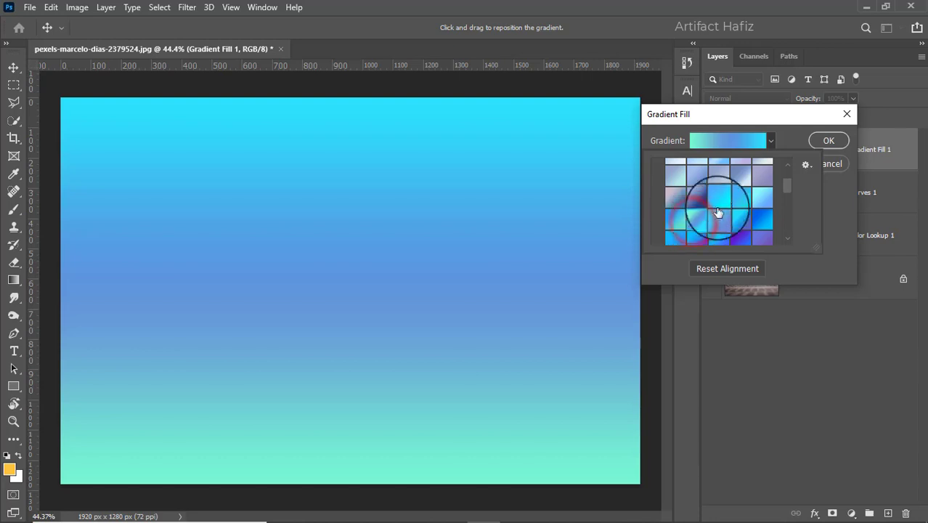
pyautogui.click(826, 142)
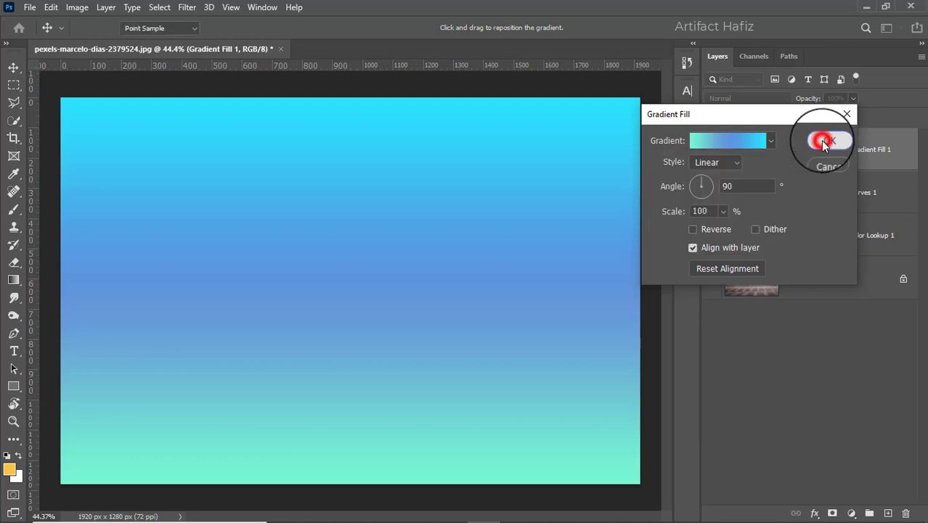
pyautogui.click(826, 142)
pyautogui.click(742, 100)
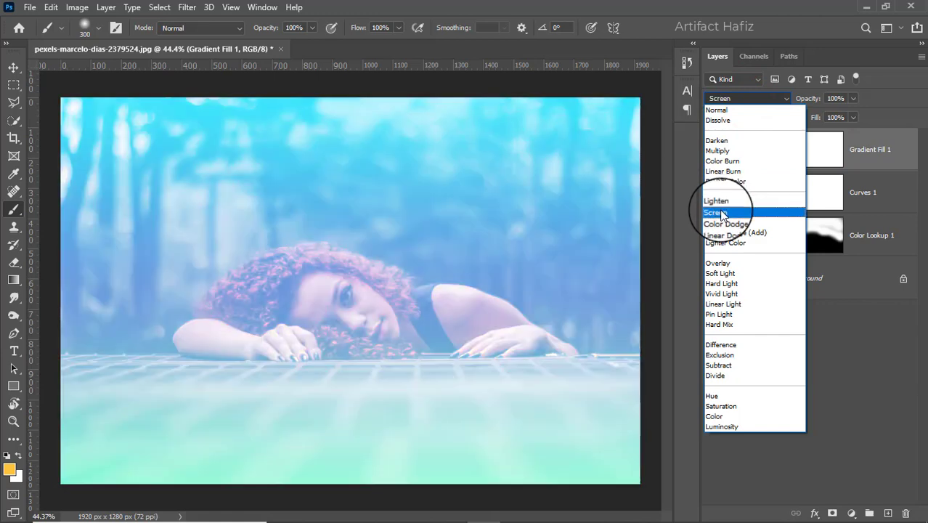
pyautogui.click(721, 213)
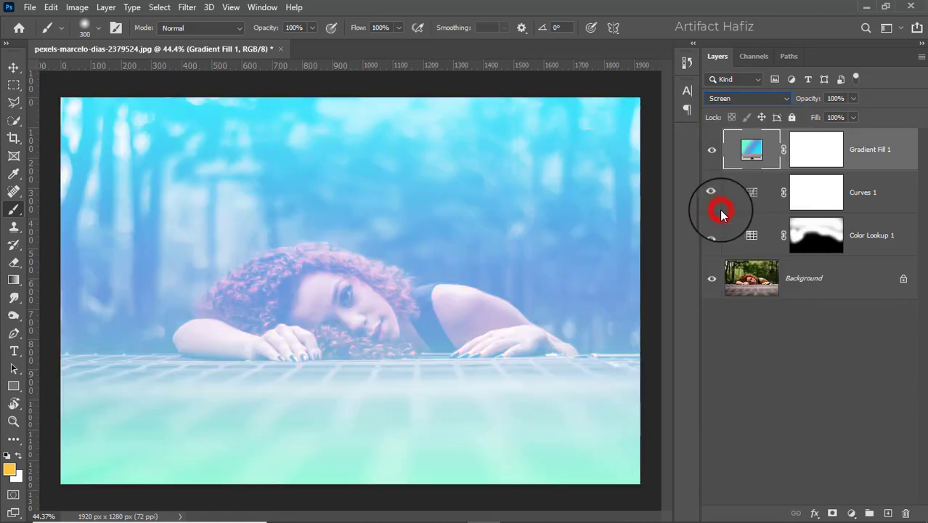
# - Edit the fill layer's gradient, changing its type to Noise and its color model to HSB
pyautogui.doubleClick(753, 152)
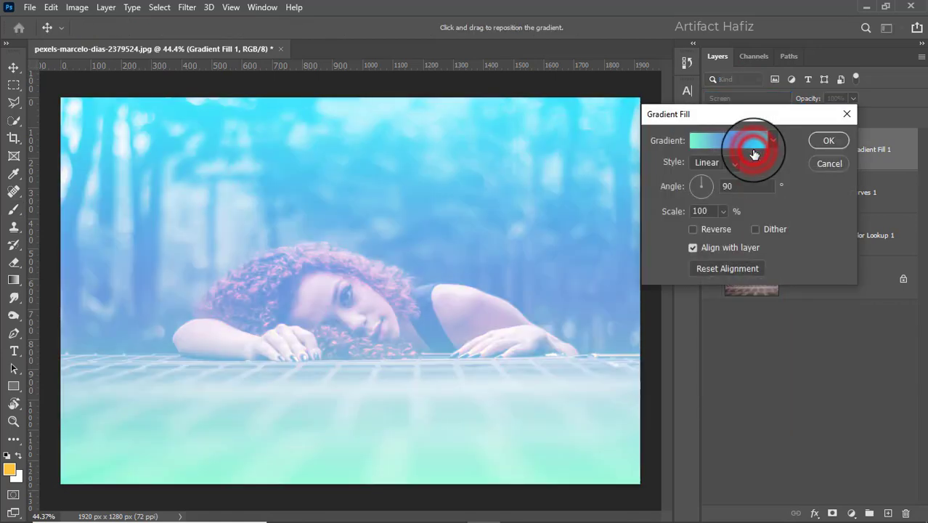
pyautogui.click(723, 149)
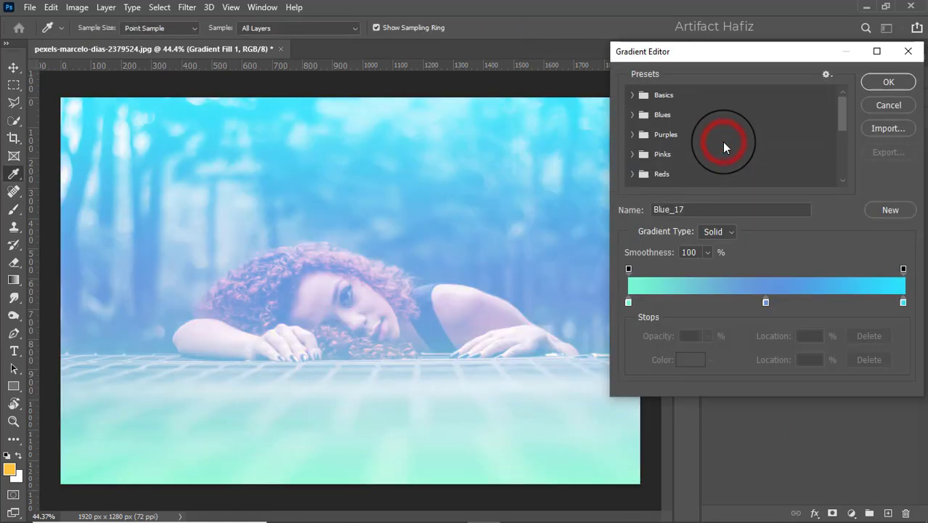
pyautogui.click(718, 232)
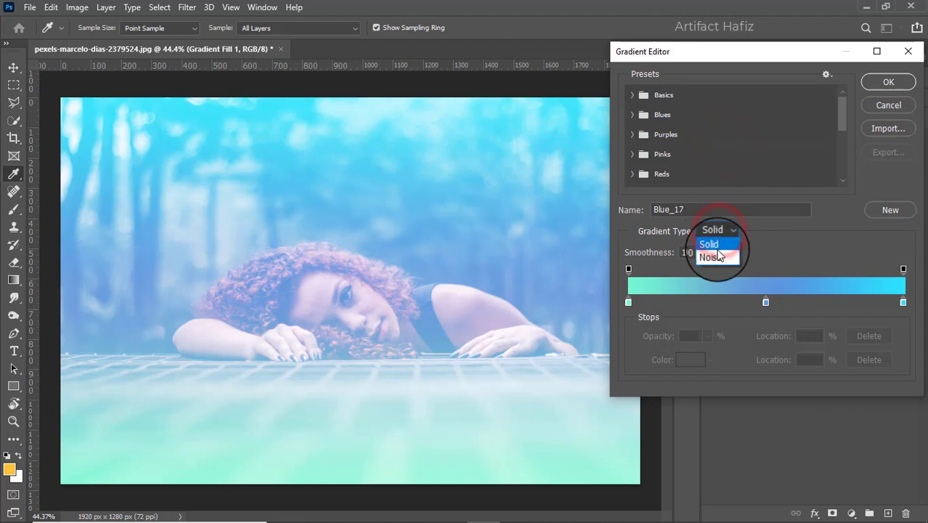
pyautogui.click(716, 256)
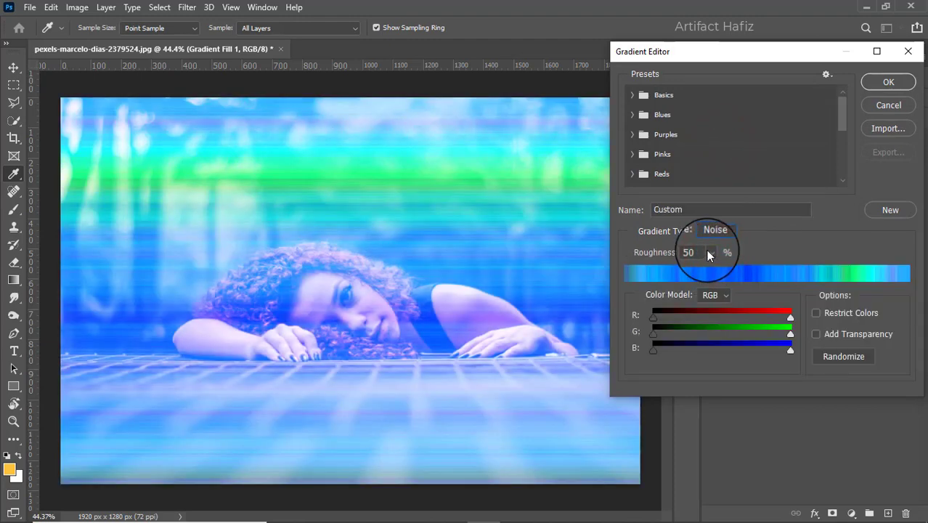
pyautogui.click(714, 296)
pyautogui.click(707, 322)
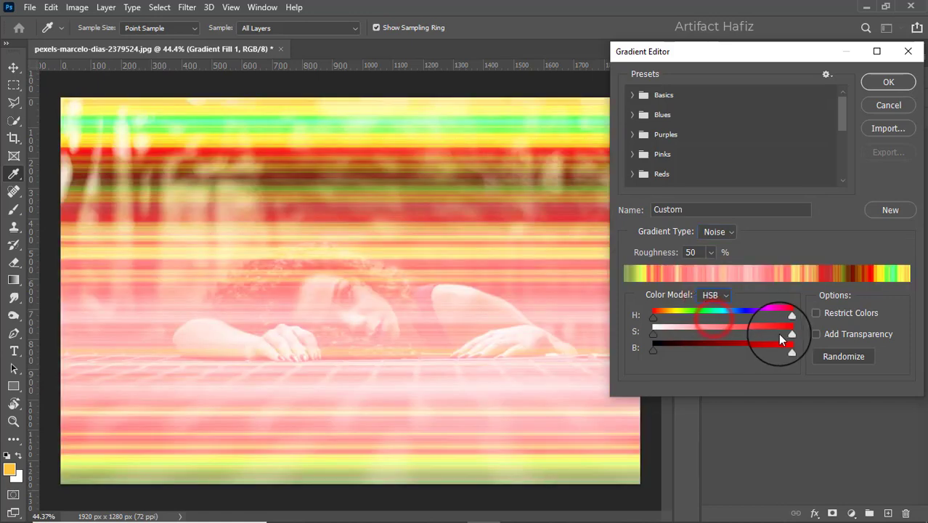
# - Remove all saturation from the noise gradient and set its roughness to 41%
pyautogui.moveTo(788, 335); pyautogui.dragTo(634, 322)
pyautogui.moveTo(713, 256)
pyautogui.mouseDown()
pyautogui.moveTo(765, 271)
pyautogui.moveTo(664, 272)
pyautogui.moveTo(703, 267)
pyautogui.mouseUp()
pyautogui.click(805, 299)
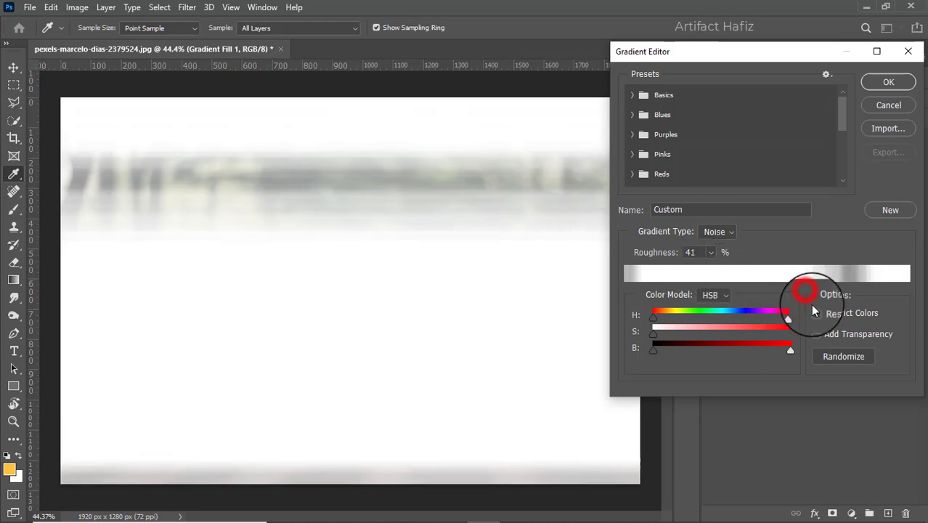
# - Randomize the noise gradient repeatedly at 41% roughness to try out different streak patterns
pyautogui.click(829, 355)
pyautogui.click(829, 355)
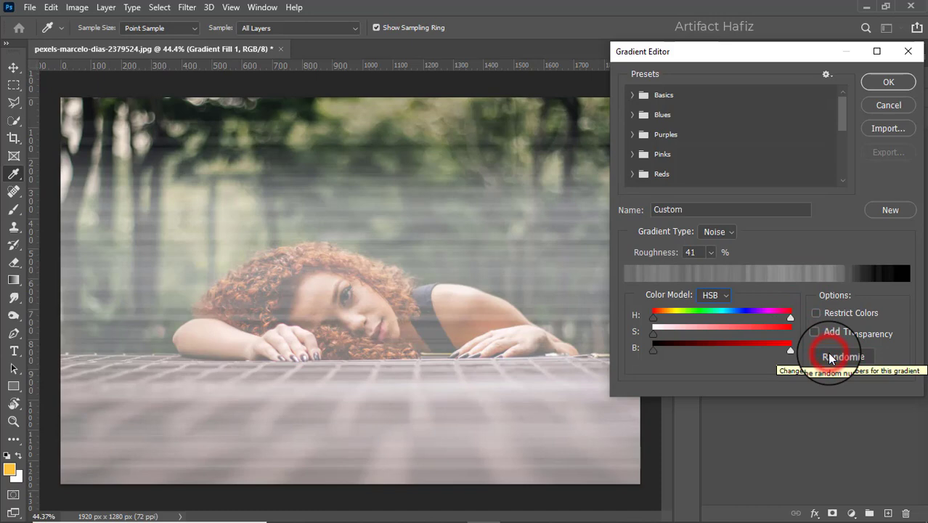
pyautogui.click(830, 356)
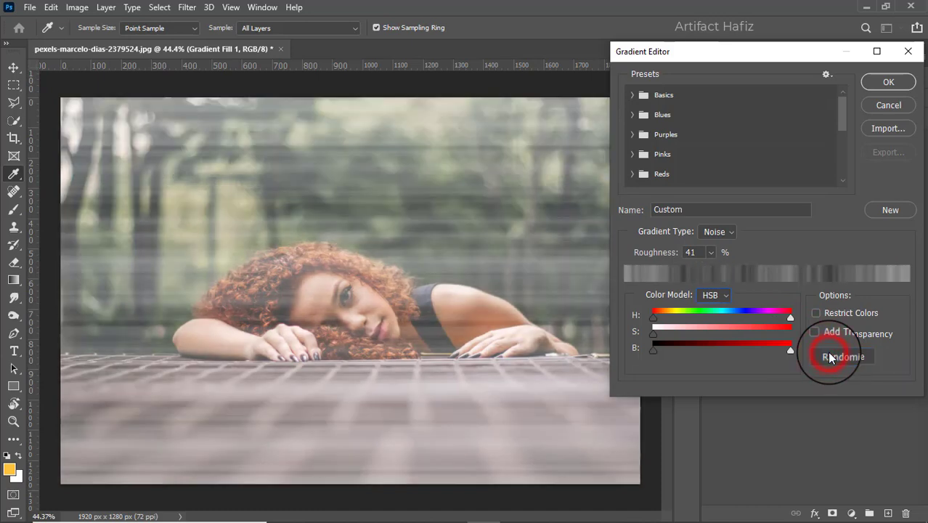
pyautogui.click(830, 356)
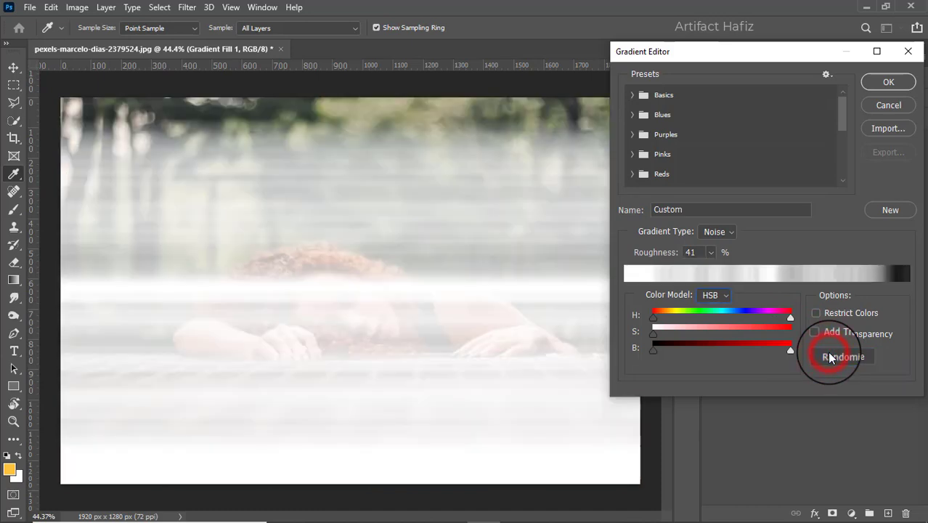
pyautogui.click(829, 356)
pyautogui.click(829, 356)
pyautogui.click(829, 356)
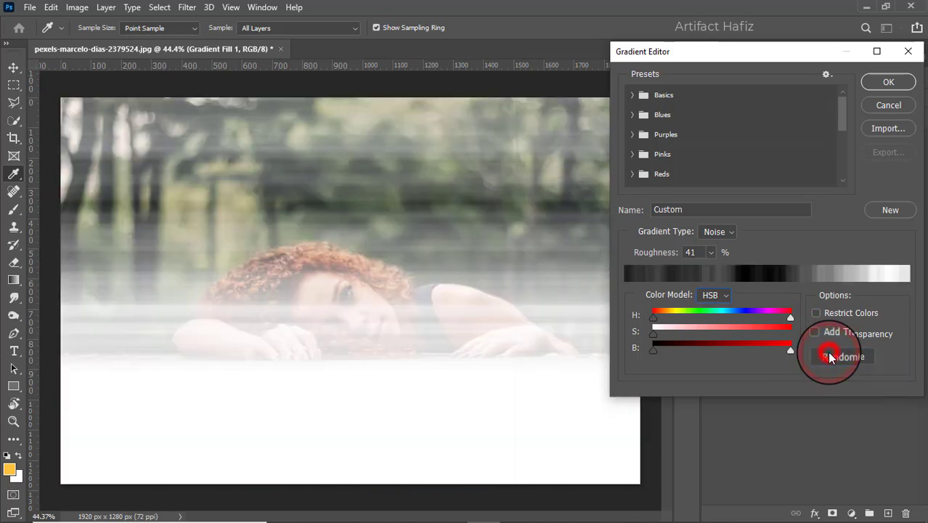
pyautogui.click(829, 355)
# - Set the noise gradient's roughness to 50%
pyautogui.click(702, 252)
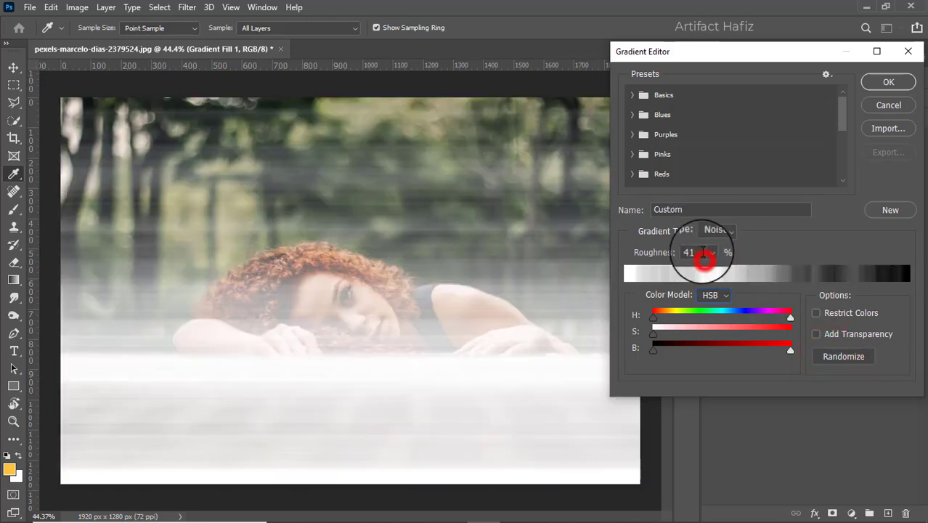
pyautogui.press('Up')
pyautogui.press('Up')
pyautogui.press('Up')
pyautogui.press('Up')
pyautogui.press('Up')
pyautogui.press('Up')
pyautogui.press('Up')
pyautogui.press('Up')
pyautogui.press('Up')
pyautogui.press('Up')
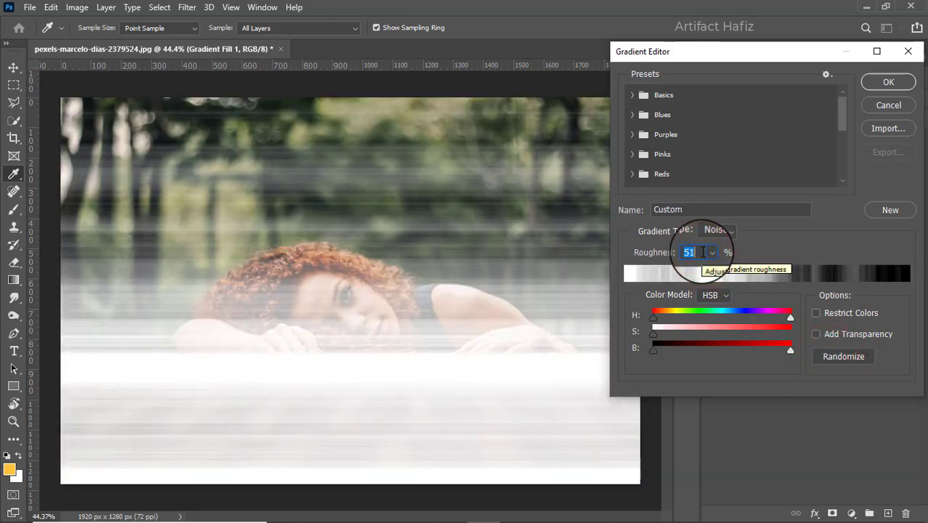
# - Randomize the gradient many times at 50% roughness to compare alternative light and dark streak patterns
pyautogui.click(828, 356)
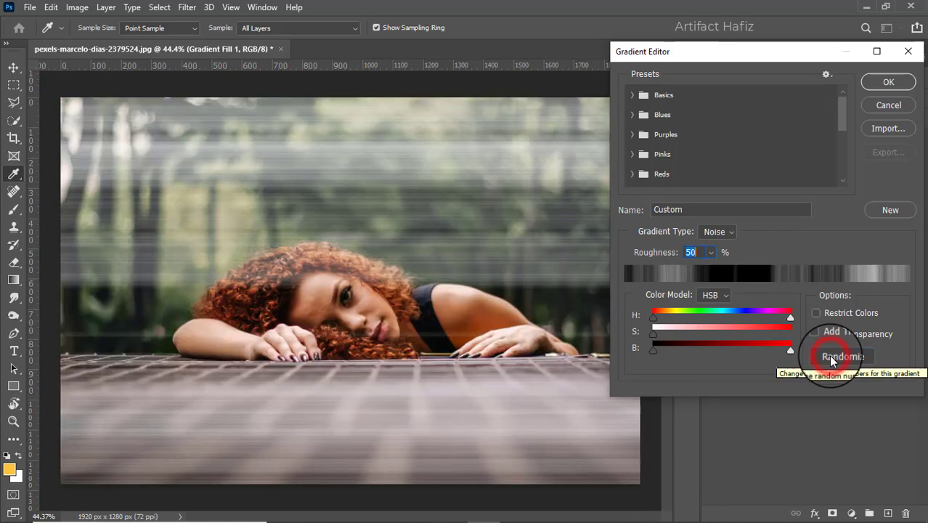
pyautogui.click(829, 356)
pyautogui.click(829, 357)
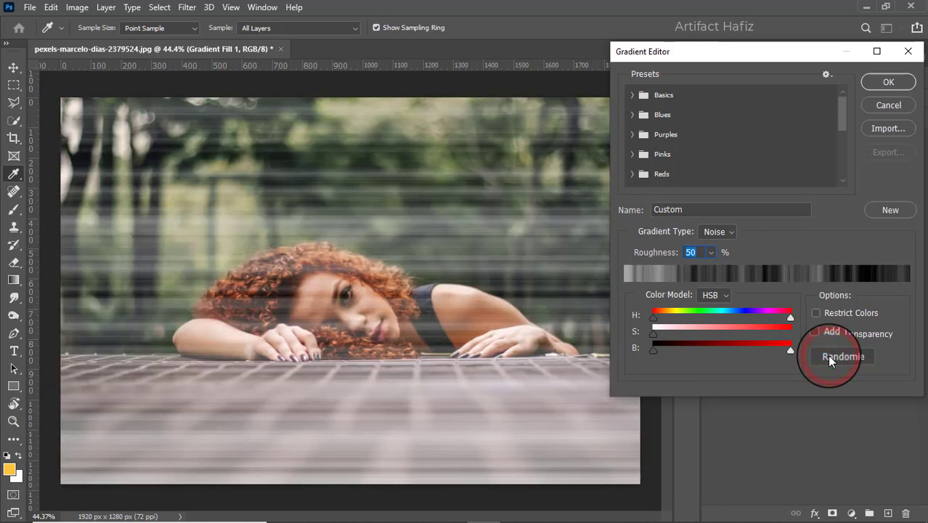
pyautogui.click(829, 358)
pyautogui.click(829, 356)
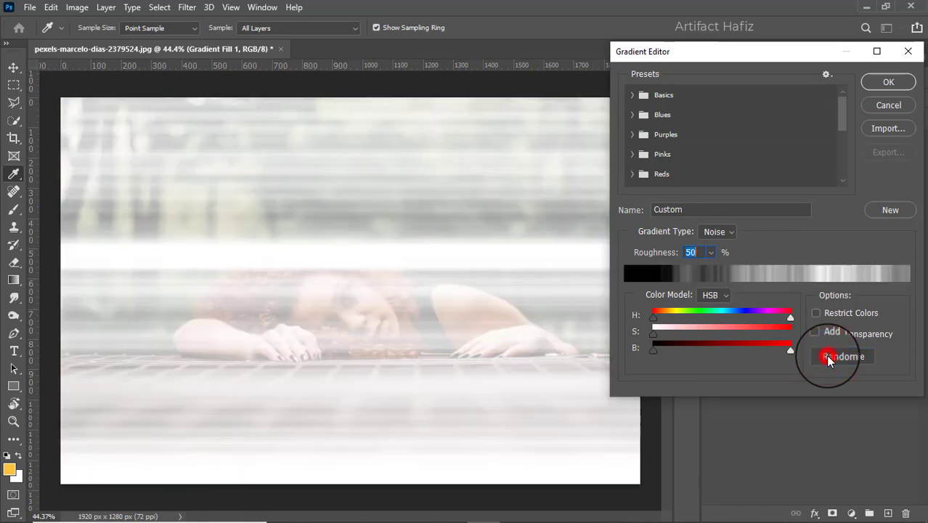
pyautogui.click(829, 356)
pyautogui.click(828, 356)
pyautogui.click(829, 356)
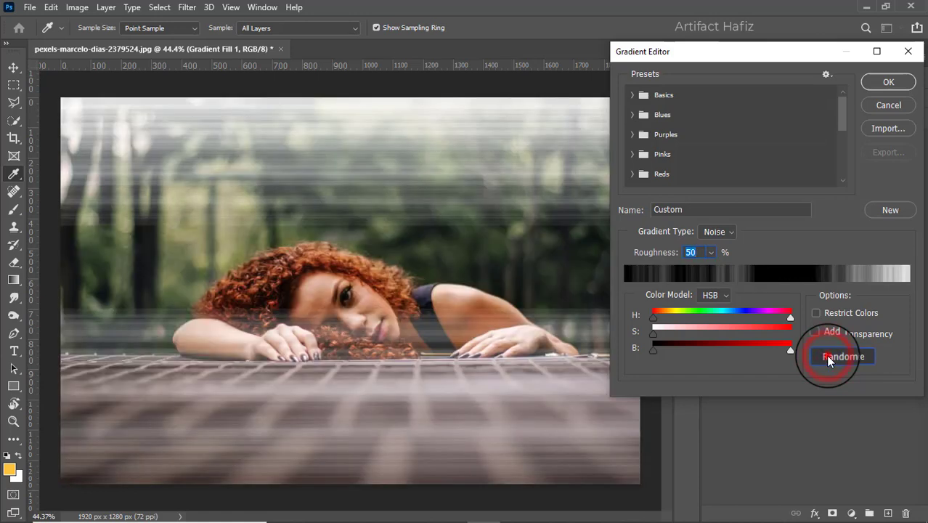
pyautogui.click(828, 356)
pyautogui.click(828, 355)
pyautogui.click(828, 356)
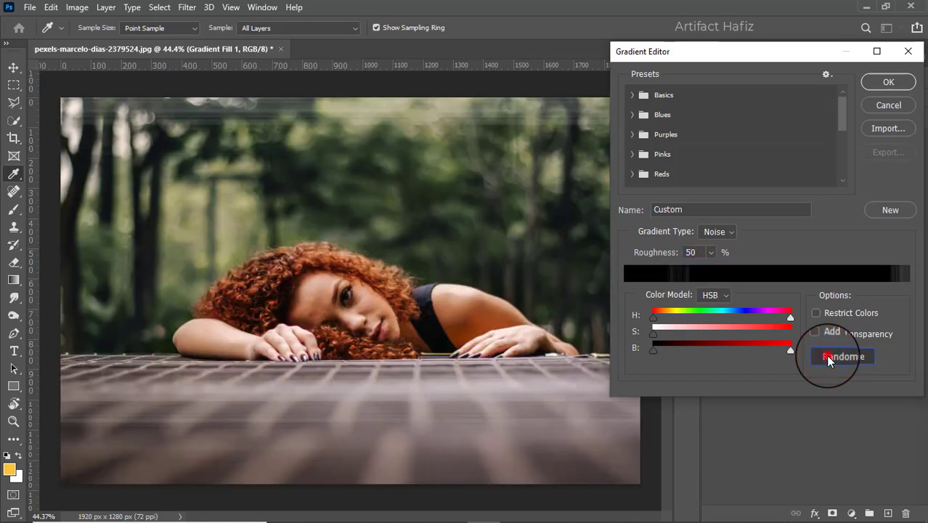
pyautogui.click(829, 356)
pyautogui.click(828, 357)
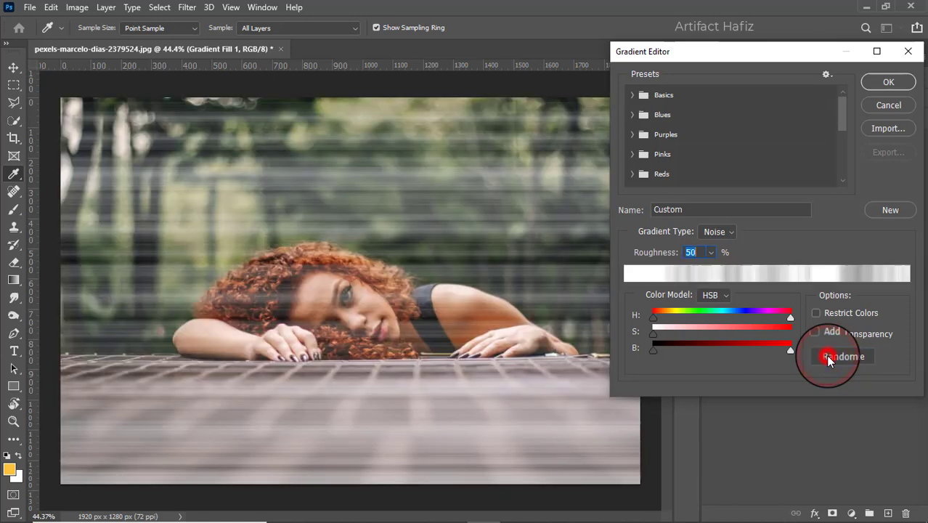
pyautogui.click(829, 356)
pyautogui.click(829, 357)
pyautogui.click(829, 356)
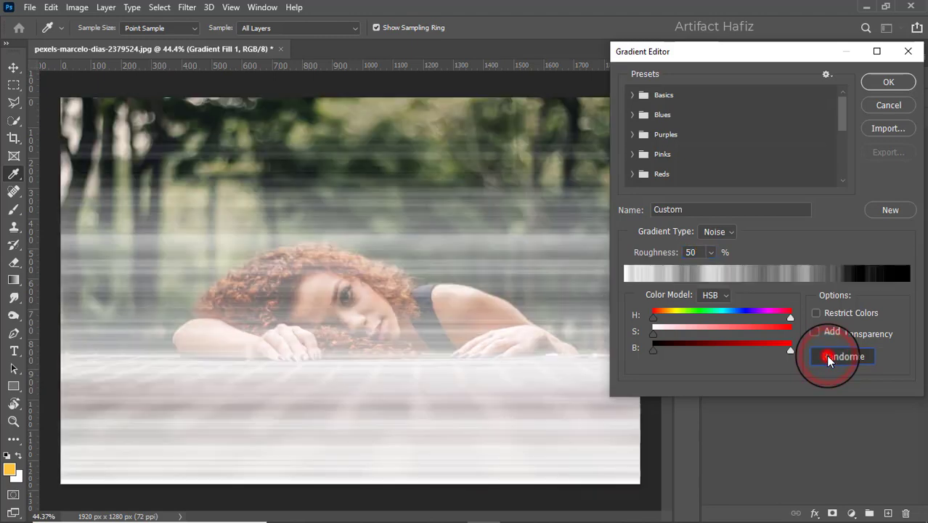
pyautogui.click(828, 357)
pyautogui.click(829, 356)
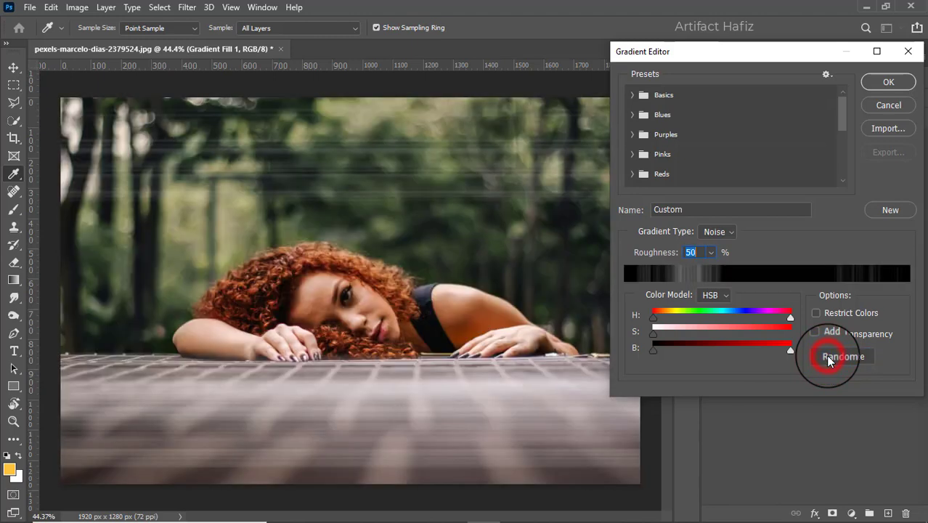
pyautogui.click(829, 357)
pyautogui.click(828, 357)
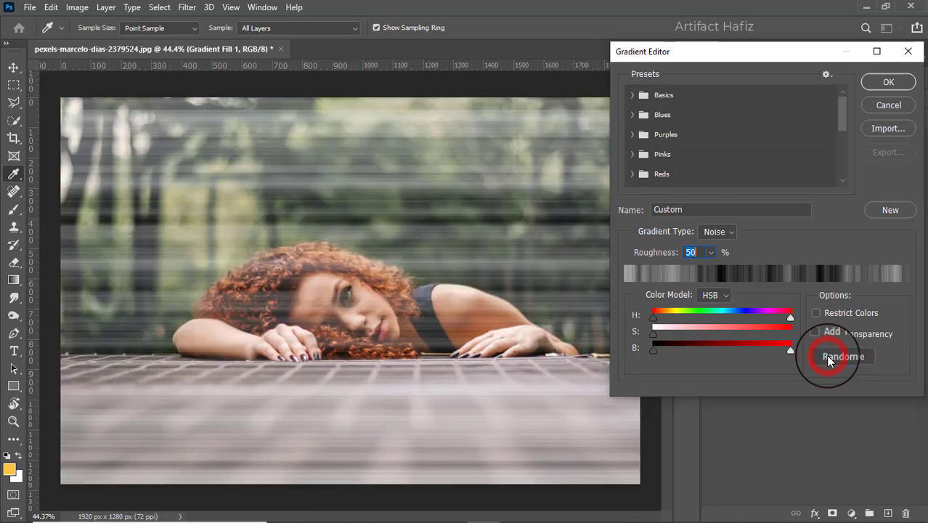
pyautogui.click(829, 356)
pyautogui.click(828, 357)
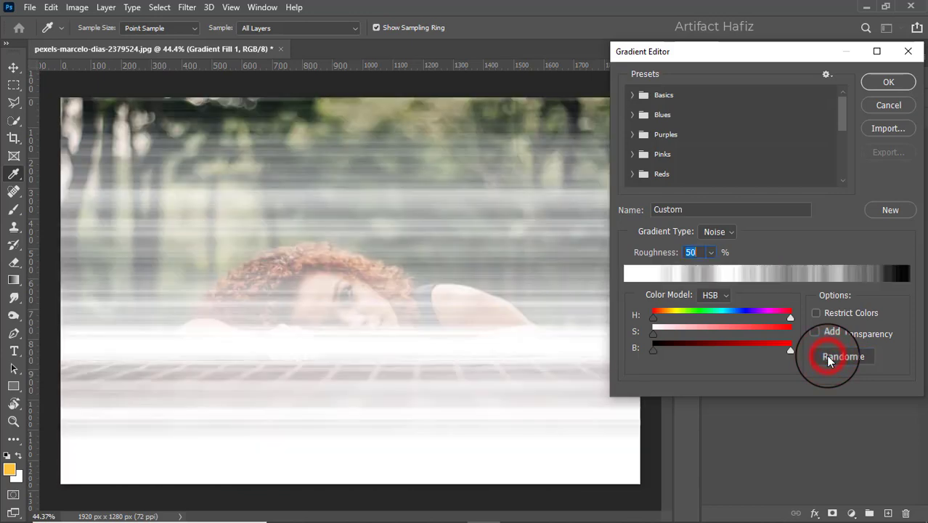
pyautogui.click(828, 356)
pyautogui.click(828, 357)
pyautogui.click(828, 357)
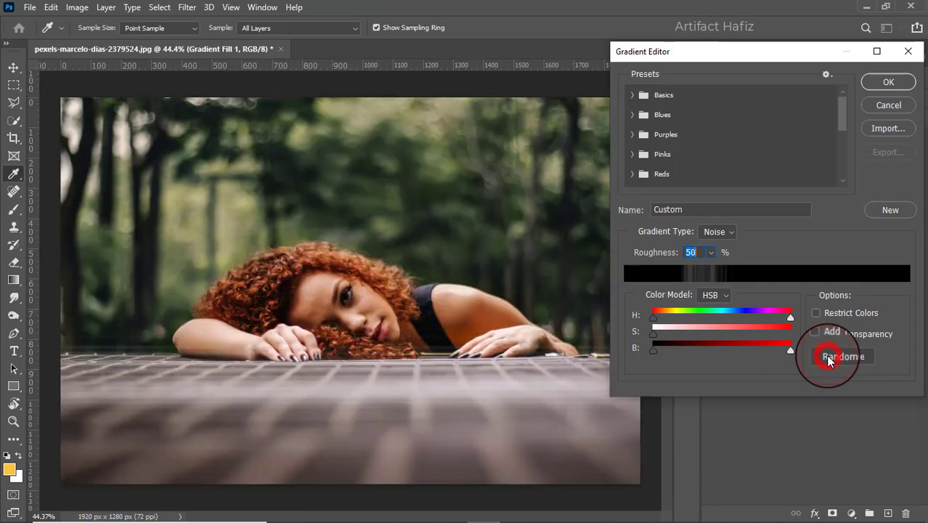
pyautogui.click(829, 356)
pyautogui.click(827, 357)
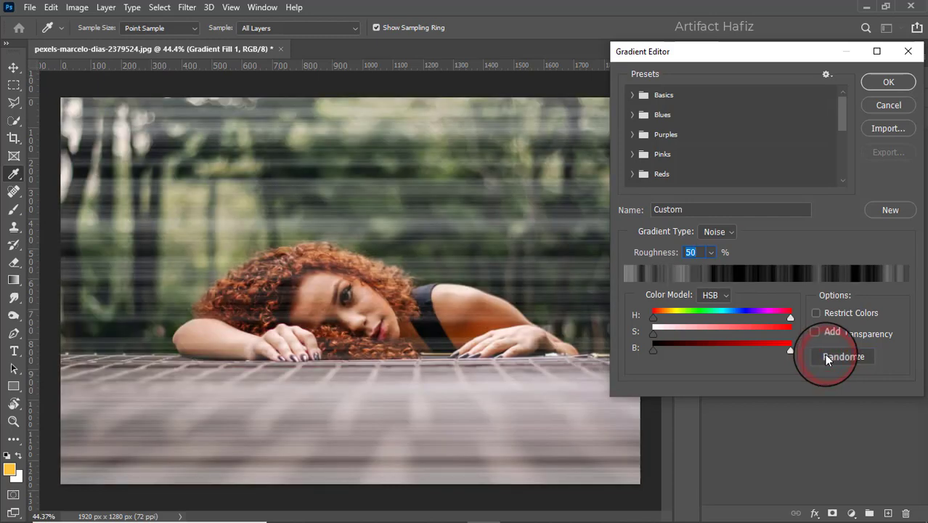
pyautogui.click(827, 357)
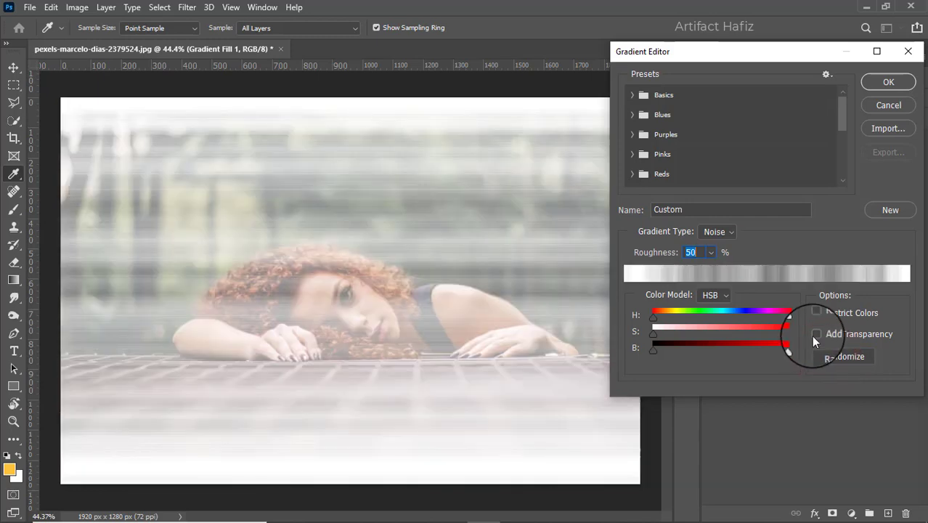
# - Try the noise gradient with Add Transparency enabled, randomizing it, and turn the option off again
pyautogui.click(815, 335)
pyautogui.click(815, 335)
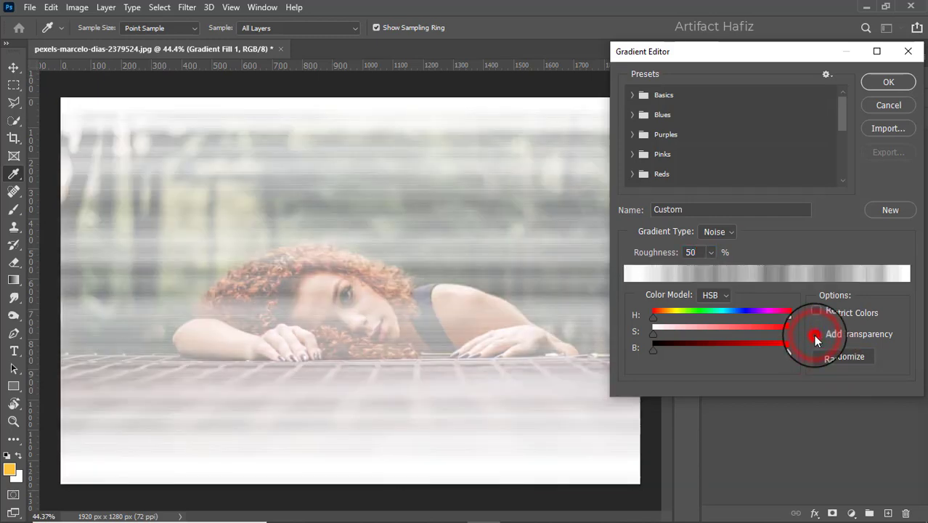
pyautogui.click(814, 335)
pyautogui.click(826, 357)
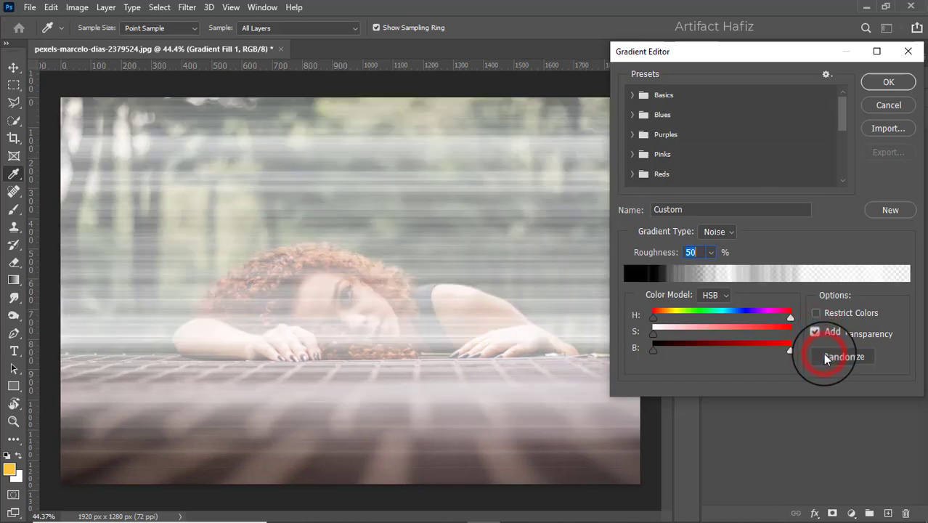
pyautogui.click(826, 357)
pyautogui.click(815, 333)
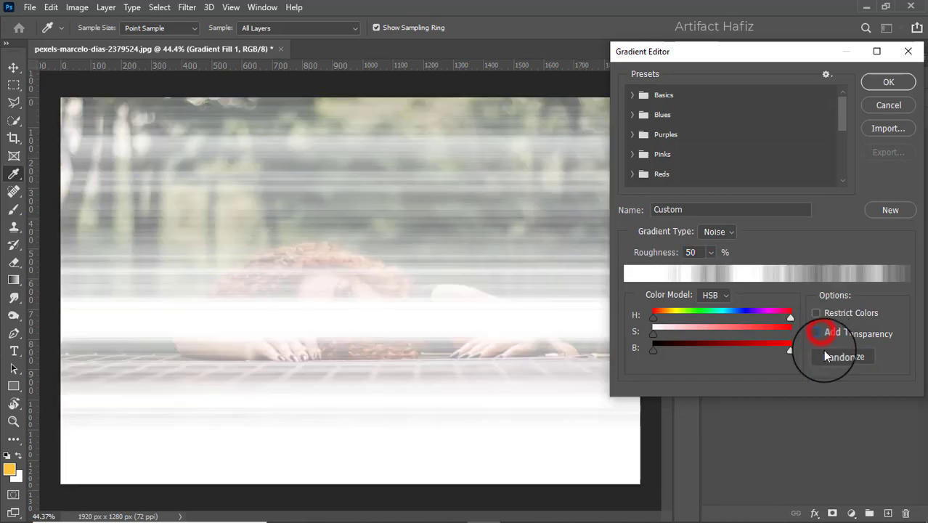
# - Randomize the opaque noise gradient until it runs from solid black to light grey streaks, and accept it
pyautogui.click(826, 354)
pyautogui.click(828, 355)
pyautogui.click(830, 357)
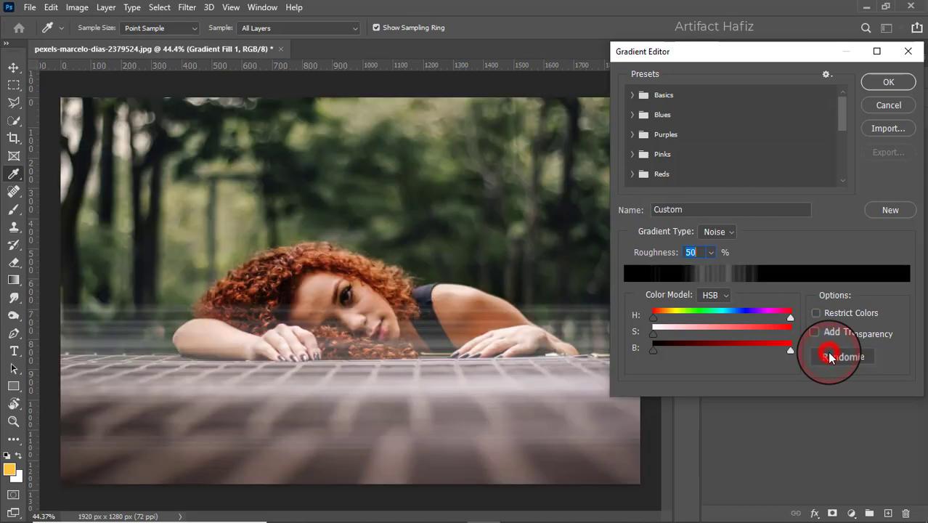
pyautogui.click(830, 357)
pyautogui.click(830, 357)
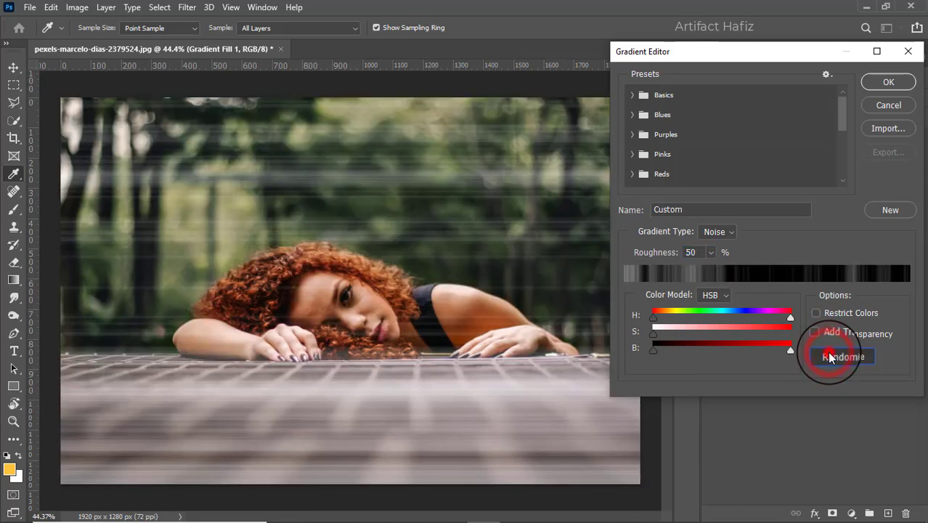
pyautogui.click(830, 357)
pyautogui.click(830, 356)
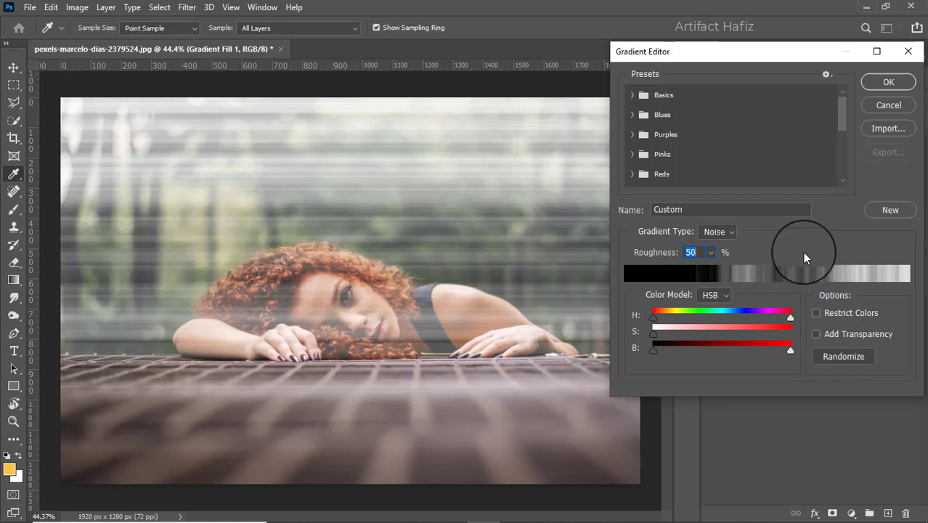
pyautogui.click(891, 82)
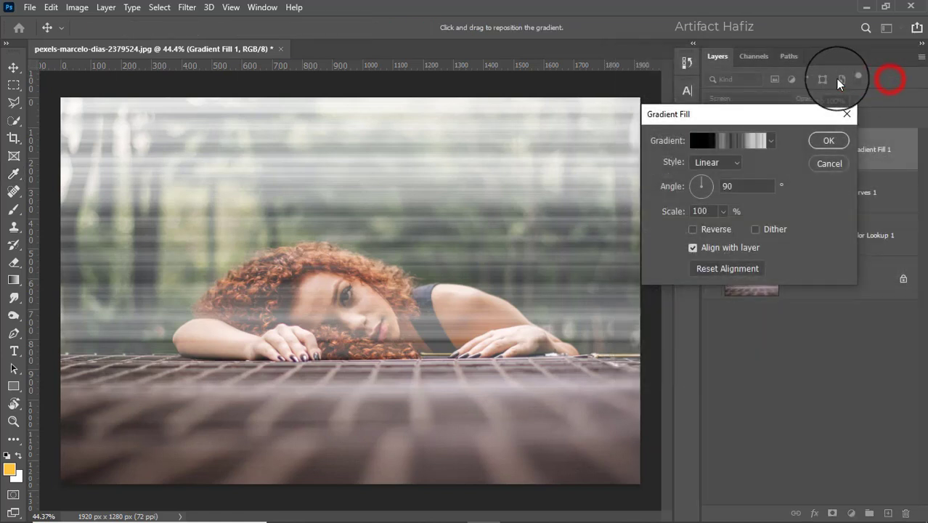
# - Set the gradient fill's style to Angle and move its centre to the middle of the image's top edge
pyautogui.click(708, 162)
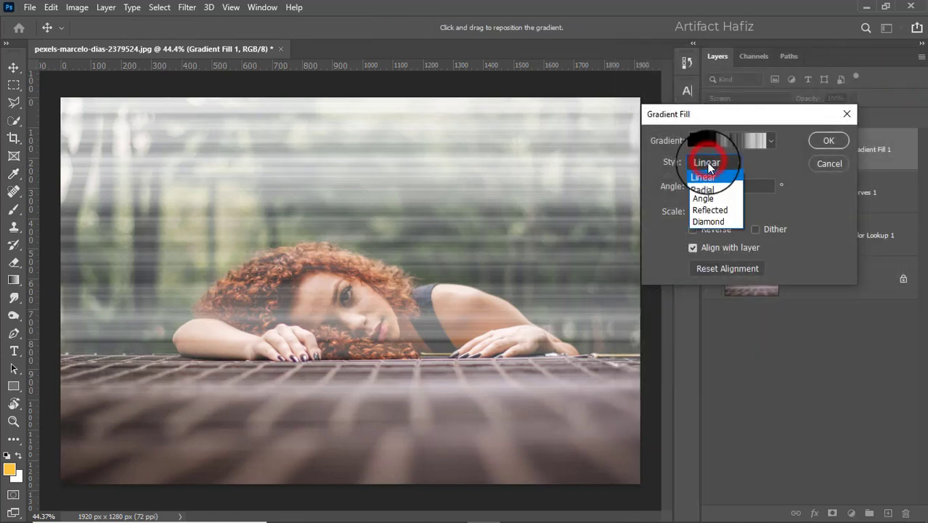
pyautogui.click(702, 199)
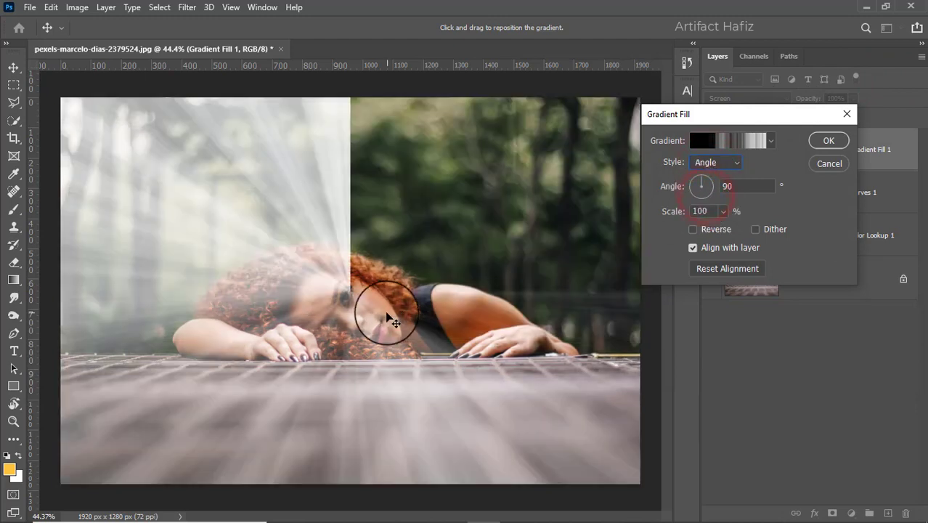
pyautogui.moveTo(342, 296); pyautogui.dragTo(353, 98)
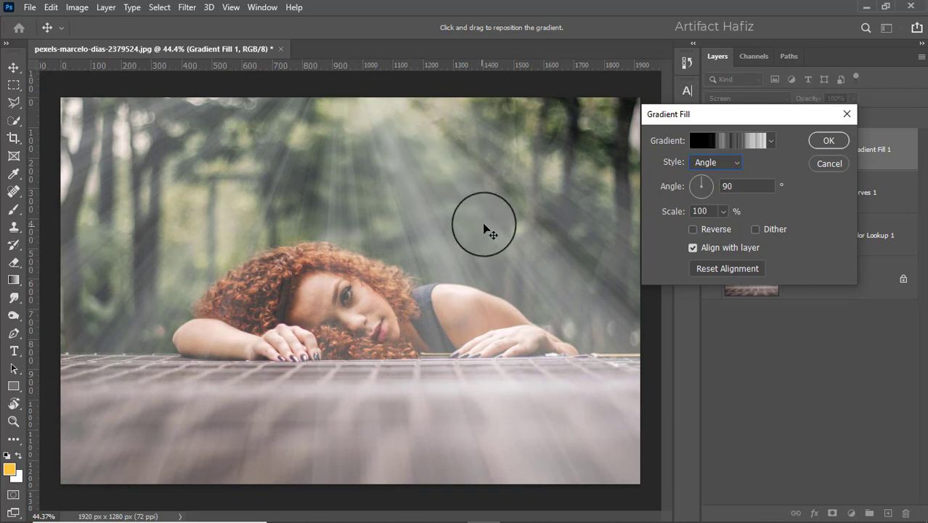
pyautogui.click(826, 142)
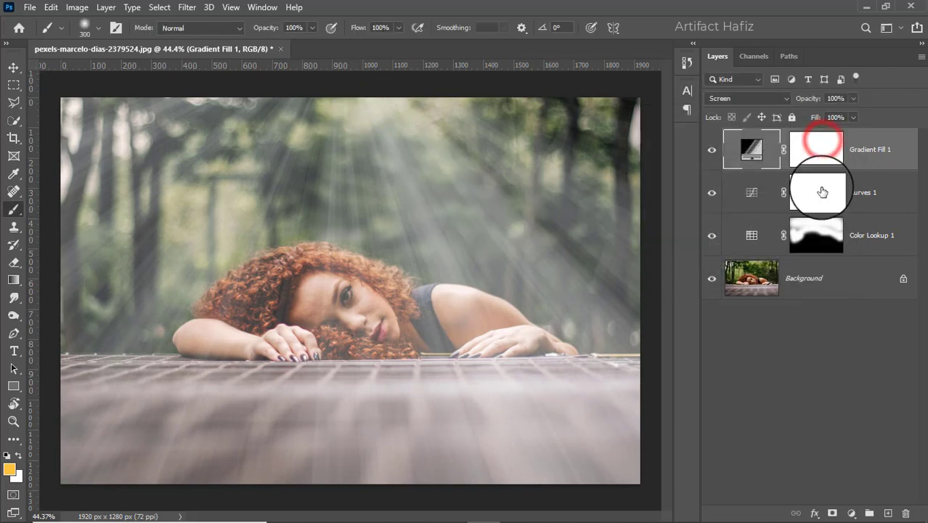
# - Convert the gradient fill layer to a smart object and apply a Gaussian Blur with a 4.0-pixel radius to it
pyautogui.rightClick(859, 161)
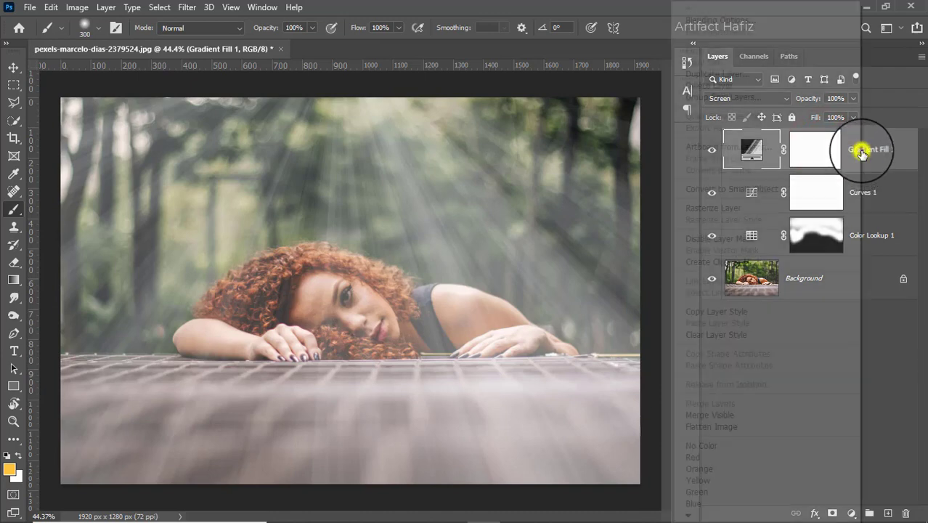
pyautogui.click(723, 190)
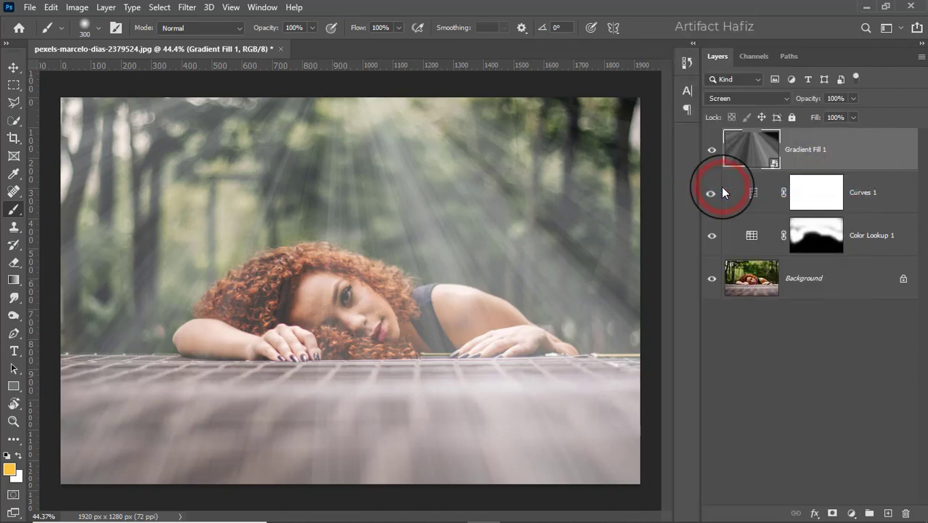
pyautogui.click(187, 7)
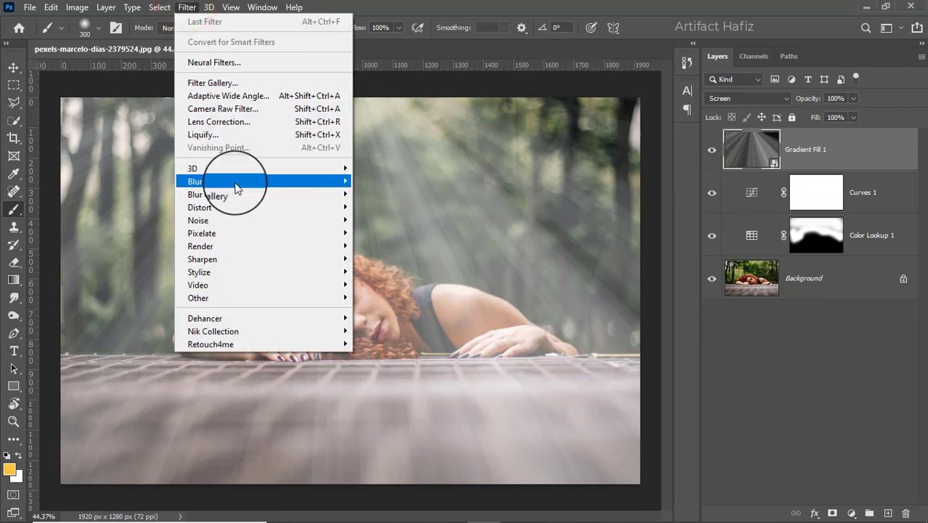
pyautogui.moveTo(343, 187)
pyautogui.click(406, 233)
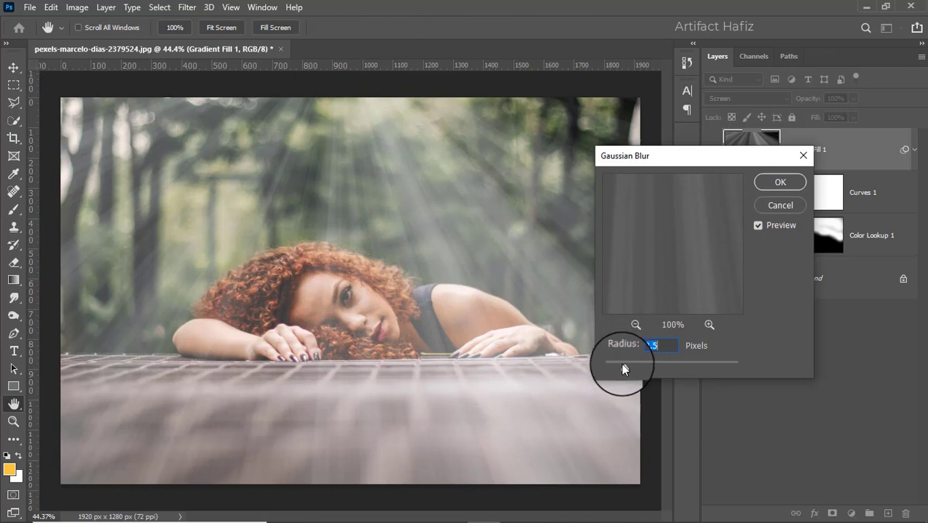
pyautogui.moveTo(634, 364)
pyautogui.mouseDown()
pyautogui.moveTo(654, 364)
pyautogui.moveTo(634, 369)
pyautogui.mouseUp()
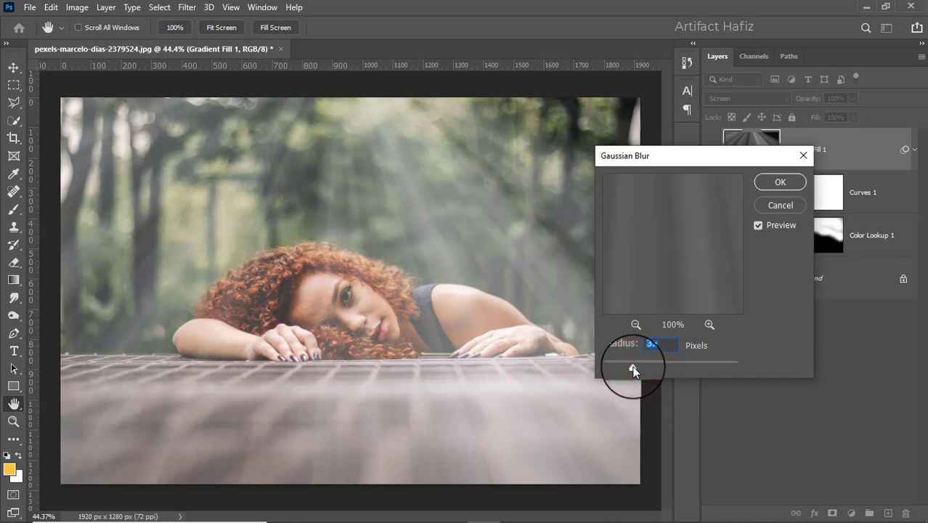
pyautogui.moveTo(633, 369); pyautogui.dragTo(635, 366)
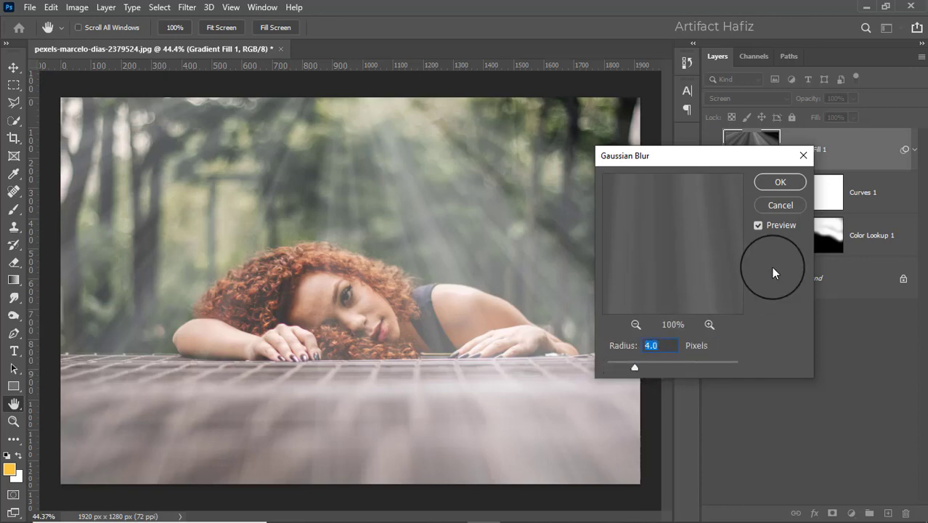
pyautogui.click(774, 184)
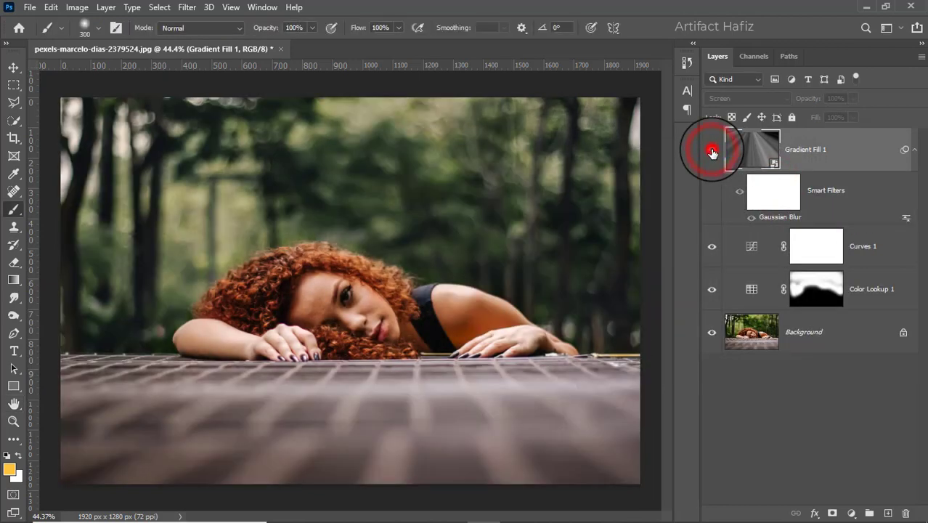
pyautogui.click(712, 151)
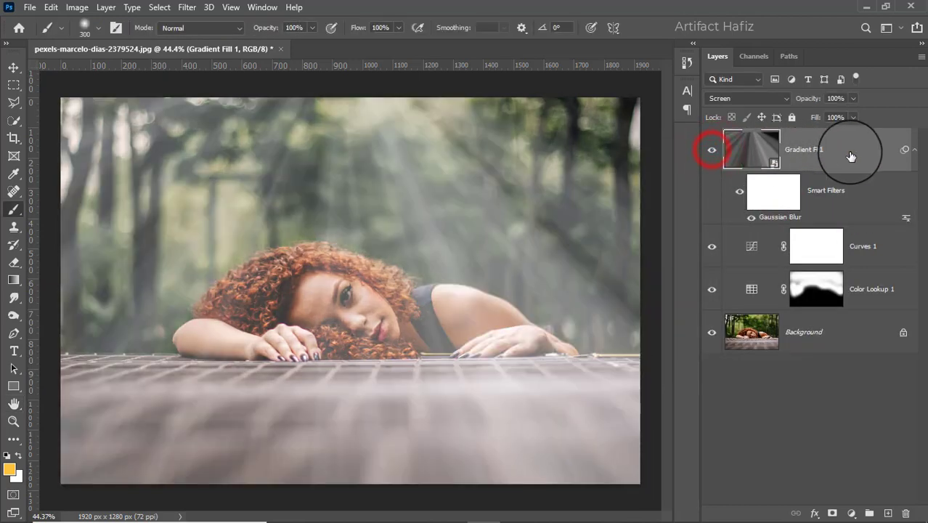
# - Add a layer mask to the gradient fill and ready a black Soft Round Pressure Opacity brush at 21% opacity
pyautogui.click(832, 513)
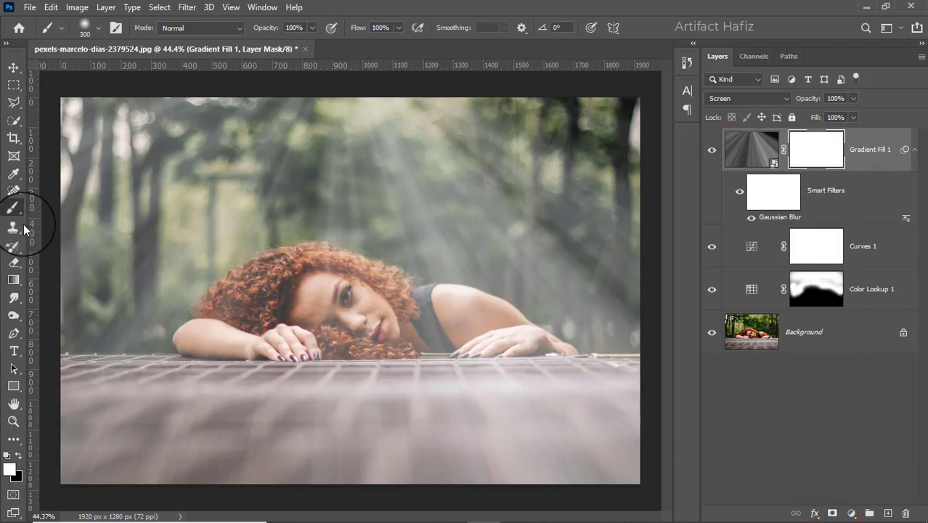
pyautogui.click(100, 28)
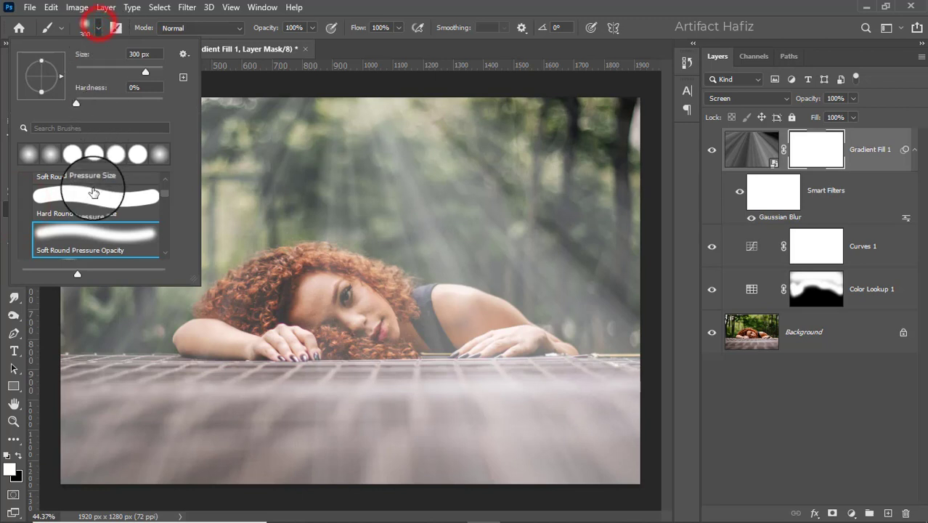
pyautogui.click(83, 242)
pyautogui.click(309, 27)
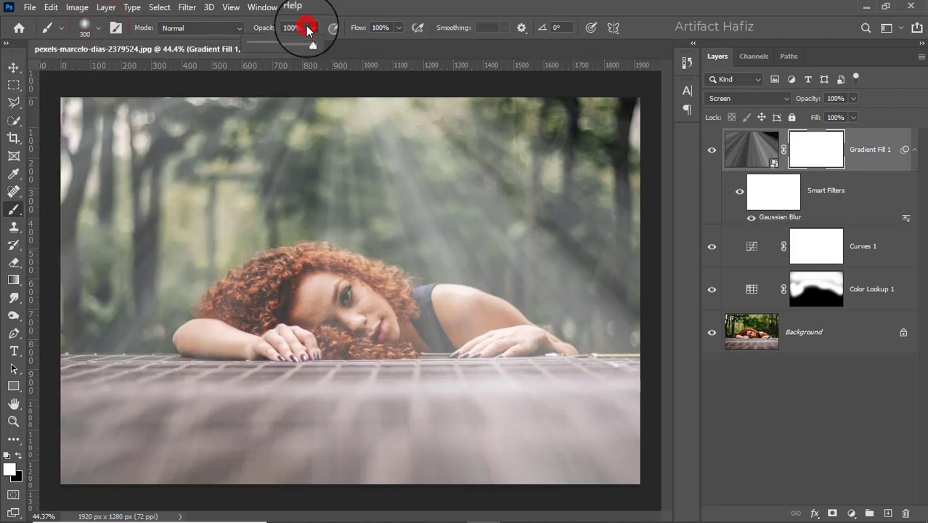
pyautogui.click(263, 43)
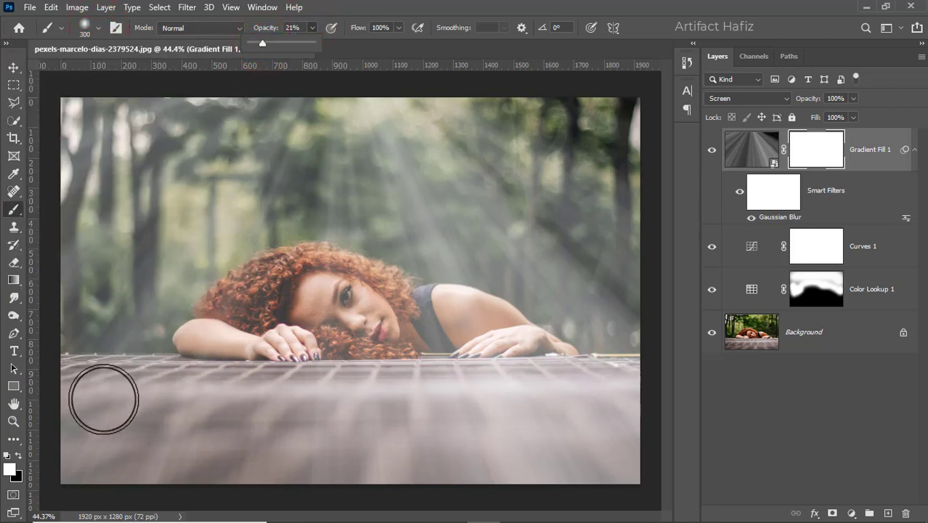
pyautogui.click(21, 455)
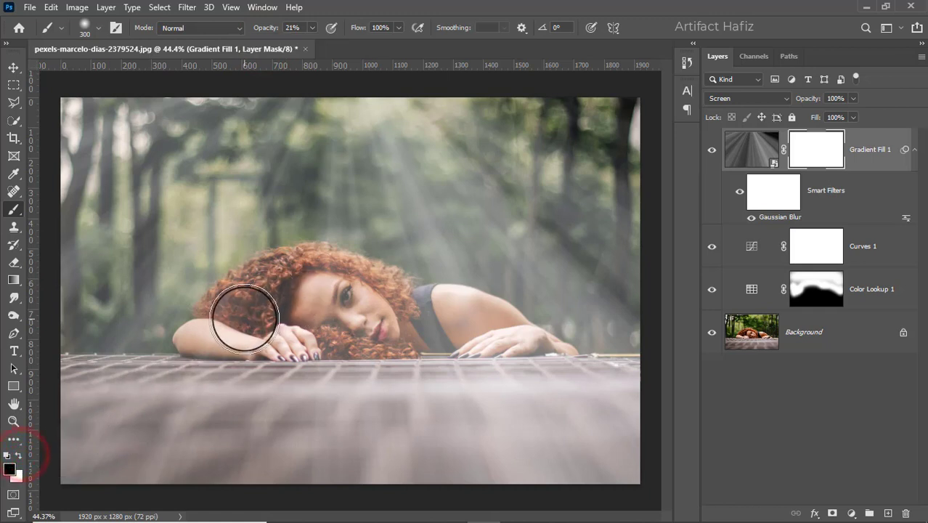
# - Paint black on the gradient fill's mask over the woman's face, hair and arms to soften the rays there
pyautogui.moveTo(244, 318); pyautogui.dragTo(418, 323)
pyautogui.moveTo(352, 294); pyautogui.dragTo(433, 341)
pyautogui.moveTo(272, 306)
pyautogui.mouseDown()
pyautogui.moveTo(415, 338)
pyautogui.moveTo(533, 347)
pyautogui.mouseUp()
pyautogui.moveTo(472, 339); pyautogui.dragTo(522, 345)
pyautogui.moveTo(367, 356); pyautogui.dragTo(244, 343)
pyautogui.moveTo(236, 354); pyautogui.dragTo(217, 364)
pyautogui.moveTo(221, 365); pyautogui.dragTo(263, 392)
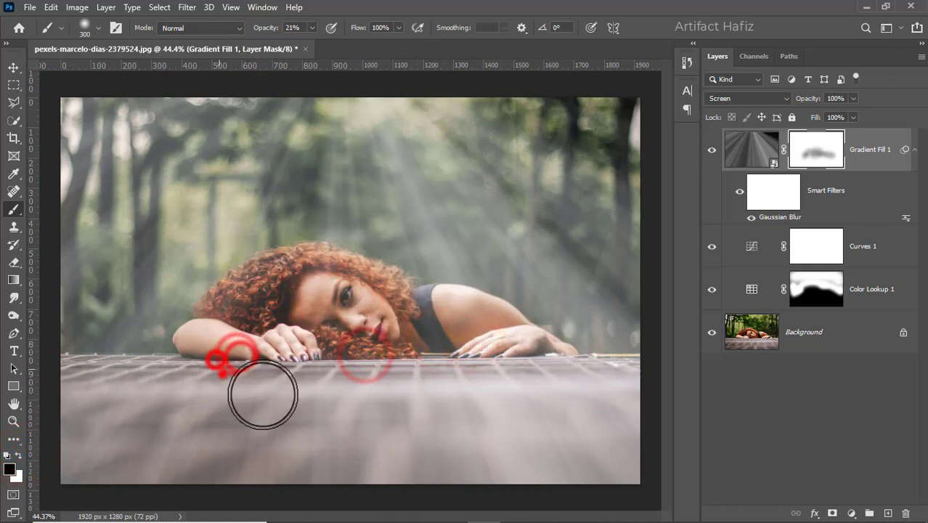
# - Paint black on the gradient fill's mask across the tabletop, repeating the strokes over its lower-left area
pyautogui.moveTo(98, 400)
pyautogui.mouseDown()
pyautogui.moveTo(338, 424)
pyautogui.moveTo(583, 421)
pyautogui.mouseUp()
pyautogui.moveTo(233, 377)
pyautogui.mouseDown()
pyautogui.moveTo(653, 435)
pyautogui.moveTo(175, 468)
pyautogui.moveTo(111, 441)
pyautogui.moveTo(87, 445)
pyautogui.mouseUp()
pyautogui.moveTo(72, 387)
pyautogui.mouseDown()
pyautogui.moveTo(79, 421)
pyautogui.moveTo(75, 410)
pyautogui.mouseUp()
pyautogui.moveTo(76, 402)
pyautogui.mouseDown()
pyautogui.moveTo(77, 414)
pyautogui.moveTo(109, 425)
pyautogui.mouseUp()
pyautogui.moveTo(141, 413); pyautogui.dragTo(125, 435)
pyautogui.moveTo(97, 427); pyautogui.dragTo(88, 462)
pyautogui.moveTo(87, 465); pyautogui.dragTo(107, 466)
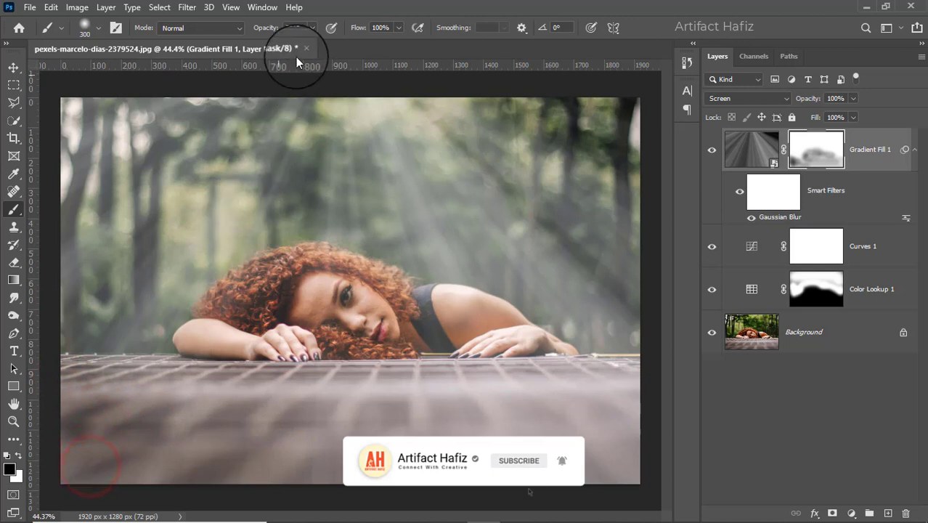
# - Raise the brush opacity to 48% and mask the rays off the table surface and the woman's resting hand
pyautogui.moveTo(320, 42); pyautogui.dragTo(329, 43)
pyautogui.moveTo(131, 409)
pyautogui.mouseDown()
pyautogui.moveTo(629, 416)
pyautogui.moveTo(274, 483)
pyautogui.moveTo(65, 476)
pyautogui.moveTo(358, 410)
pyautogui.moveTo(637, 397)
pyautogui.mouseUp()
pyautogui.moveTo(636, 396)
pyautogui.mouseDown()
pyautogui.moveTo(401, 388)
pyautogui.moveTo(319, 350)
pyautogui.mouseUp()
pyautogui.moveTo(320, 360)
pyautogui.mouseDown()
pyautogui.moveTo(315, 389)
pyautogui.moveTo(269, 350)
pyautogui.mouseUp()
pyautogui.moveTo(280, 347)
pyautogui.mouseDown()
pyautogui.moveTo(341, 312)
pyautogui.moveTo(372, 346)
pyautogui.mouseUp()
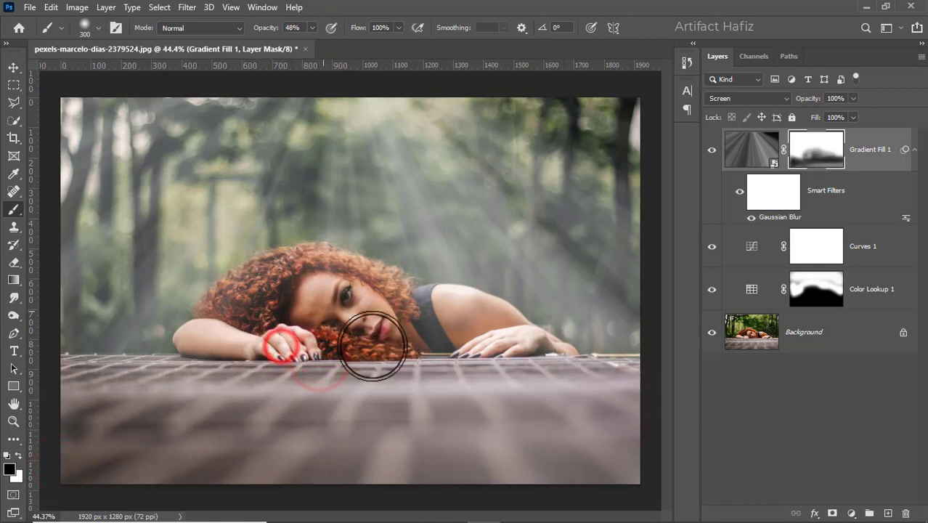
# - Paint more black on the rays' mask at 48% opacity over the woman's face, hair, arms, hands and the table edge
pyautogui.moveTo(331, 302)
pyautogui.mouseDown()
pyautogui.moveTo(396, 329)
pyautogui.moveTo(476, 341)
pyautogui.moveTo(511, 363)
pyautogui.mouseUp()
pyautogui.moveTo(513, 365)
pyautogui.mouseDown()
pyautogui.moveTo(520, 381)
pyautogui.moveTo(433, 336)
pyautogui.moveTo(292, 312)
pyautogui.mouseUp()
pyautogui.moveTo(281, 310)
pyautogui.mouseDown()
pyautogui.moveTo(265, 310)
pyautogui.moveTo(275, 310)
pyautogui.mouseUp()
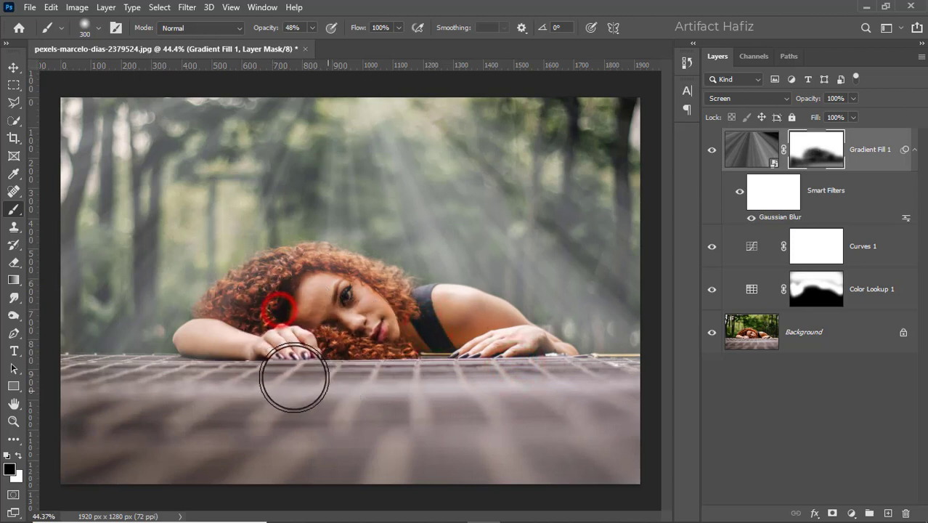
pyautogui.click(224, 352)
pyautogui.click(246, 339)
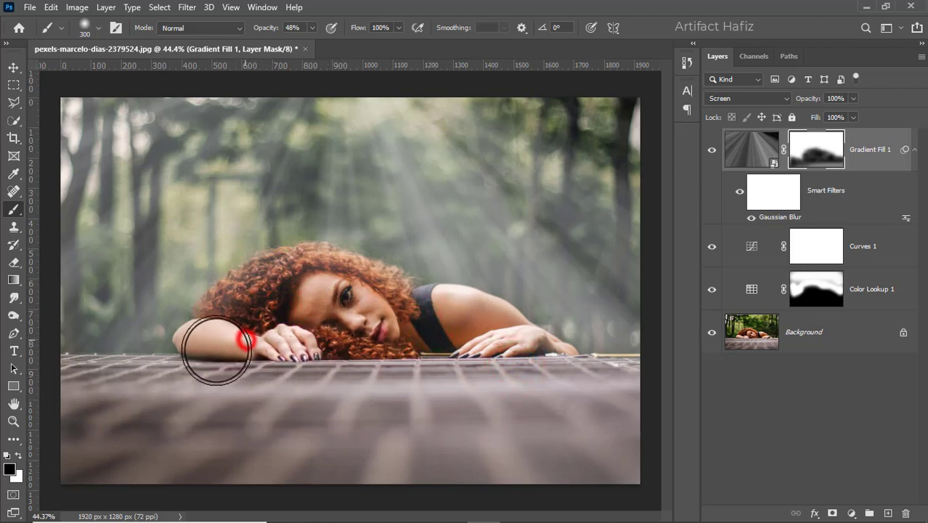
pyautogui.click(217, 353)
pyautogui.click(248, 354)
pyautogui.click(289, 358)
pyautogui.click(314, 330)
pyautogui.click(460, 359)
pyautogui.click(510, 364)
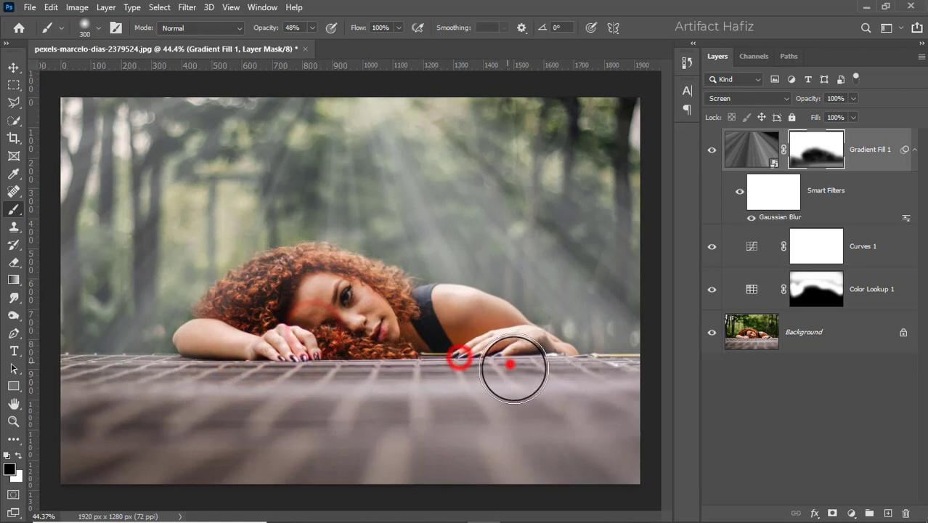
pyautogui.click(523, 375)
pyautogui.click(538, 376)
pyautogui.click(553, 379)
pyautogui.click(284, 307)
pyautogui.click(232, 363)
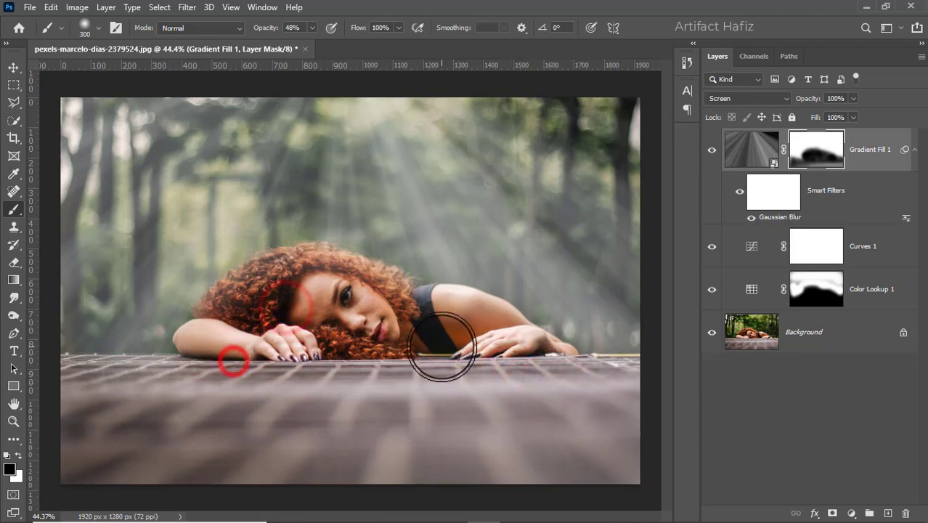
pyautogui.click(315, 284)
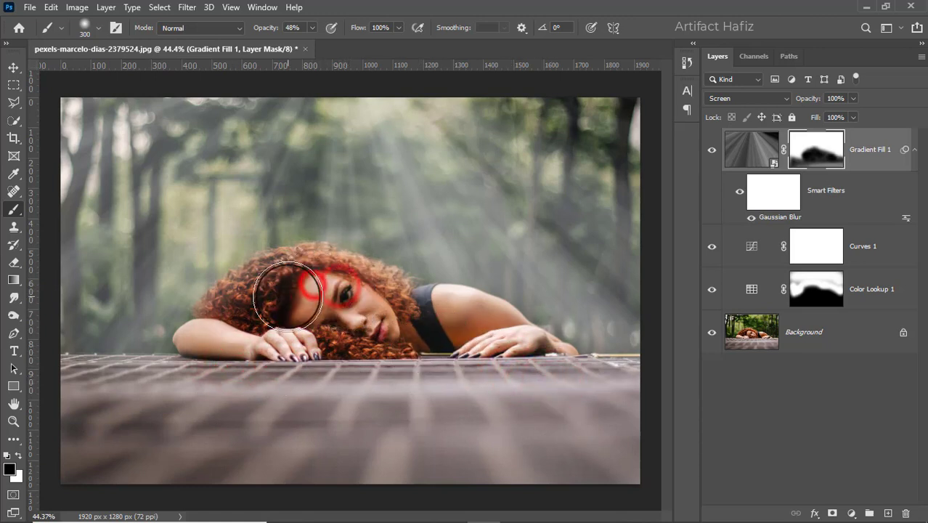
pyautogui.click(287, 289)
pyautogui.click(251, 317)
pyautogui.click(400, 368)
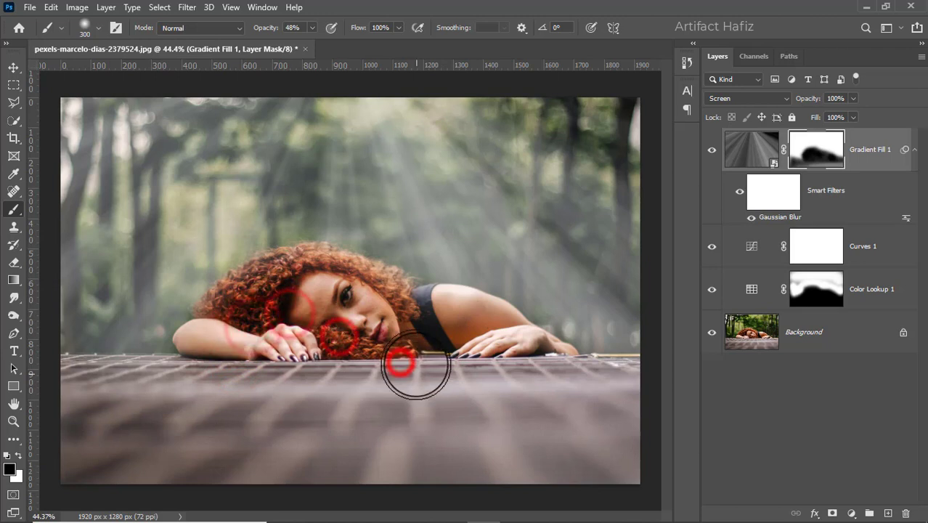
# - Try brightening the image with a Curves adjustment layer above the gradient fill, and delete that layer again
pyautogui.click(872, 150)
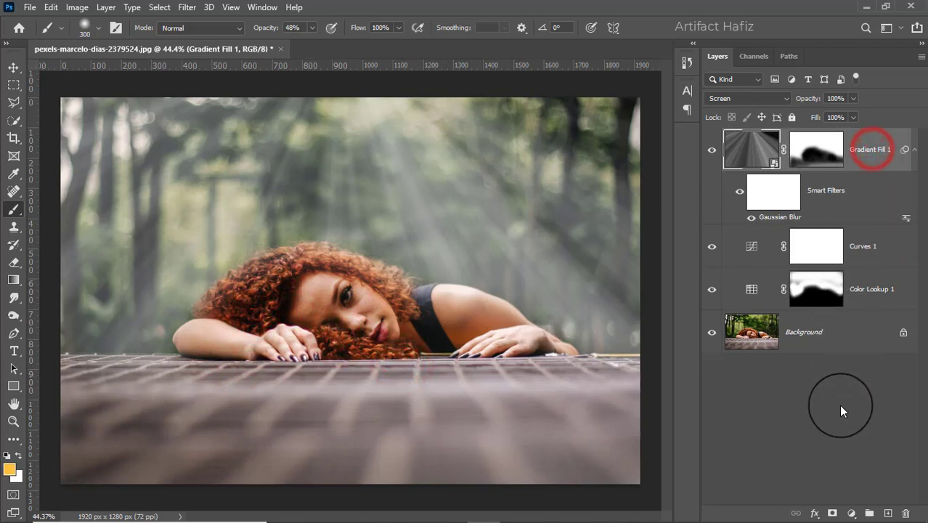
pyautogui.click(851, 514)
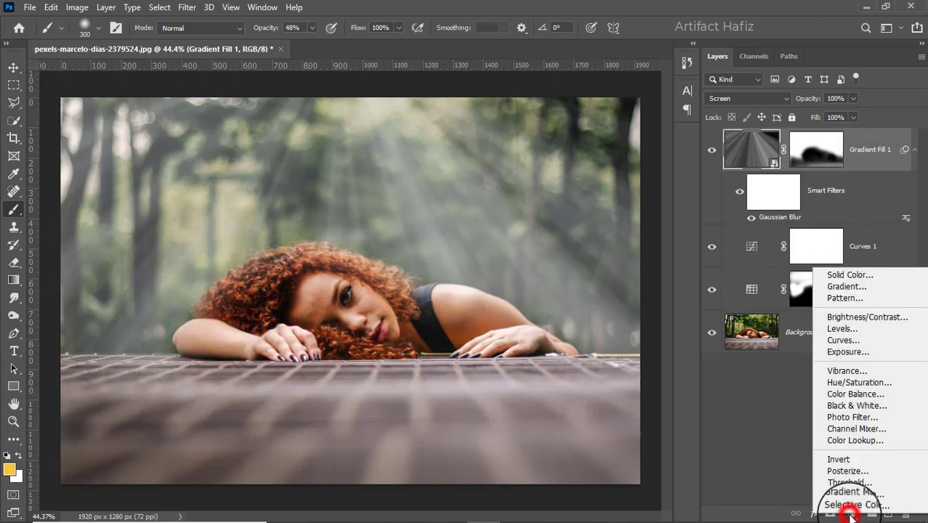
pyautogui.click(842, 340)
pyautogui.moveTo(746, 309); pyautogui.dragTo(734, 282)
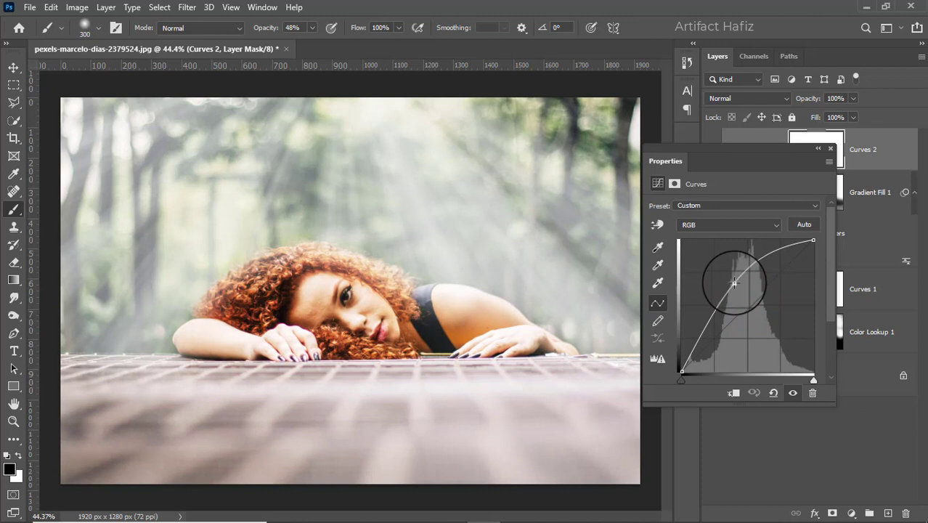
pyautogui.click(832, 150)
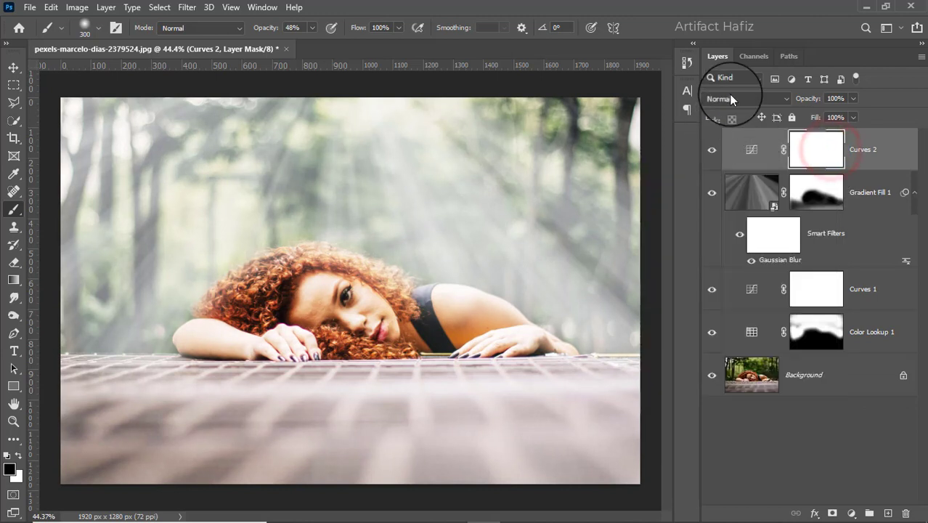
pyautogui.moveTo(864, 151); pyautogui.dragTo(906, 511)
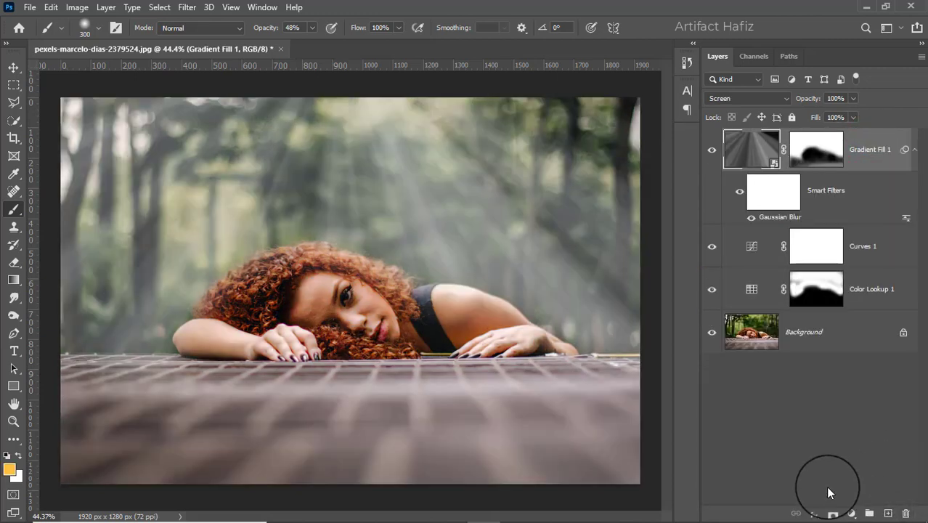
# - Add an Exposure adjustment layer above the gradient fill with its Offset at +0.0542 and compare the image with and without it
pyautogui.click(851, 514)
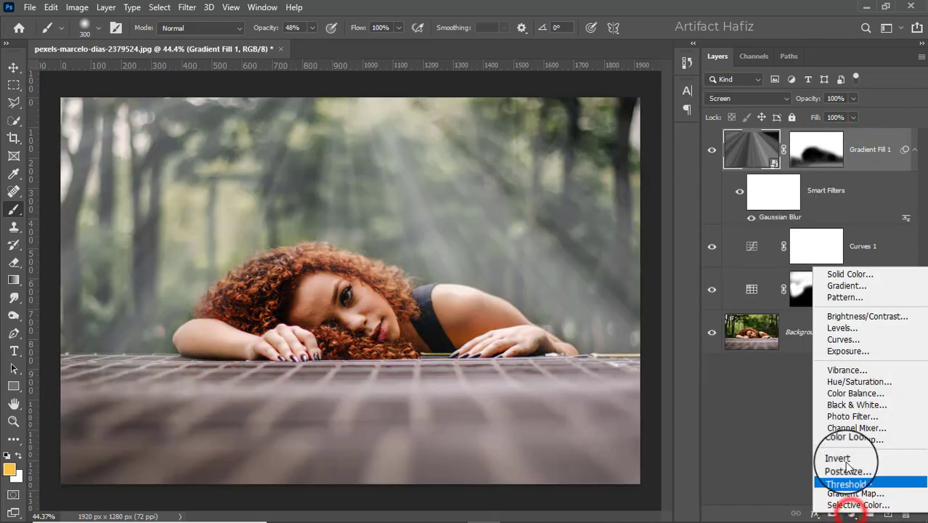
pyautogui.click(842, 352)
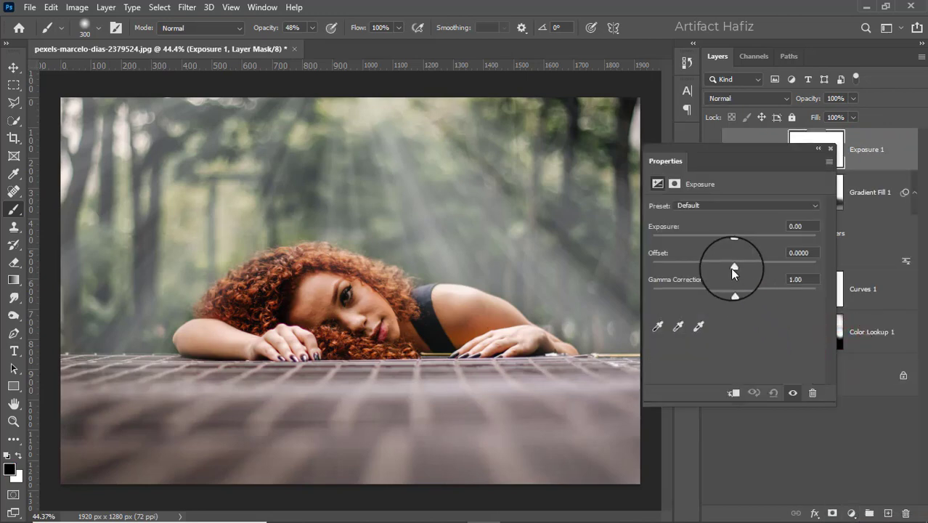
pyautogui.moveTo(734, 265)
pyautogui.mouseDown()
pyautogui.moveTo(746, 267)
pyautogui.moveTo(743, 276)
pyautogui.mouseUp()
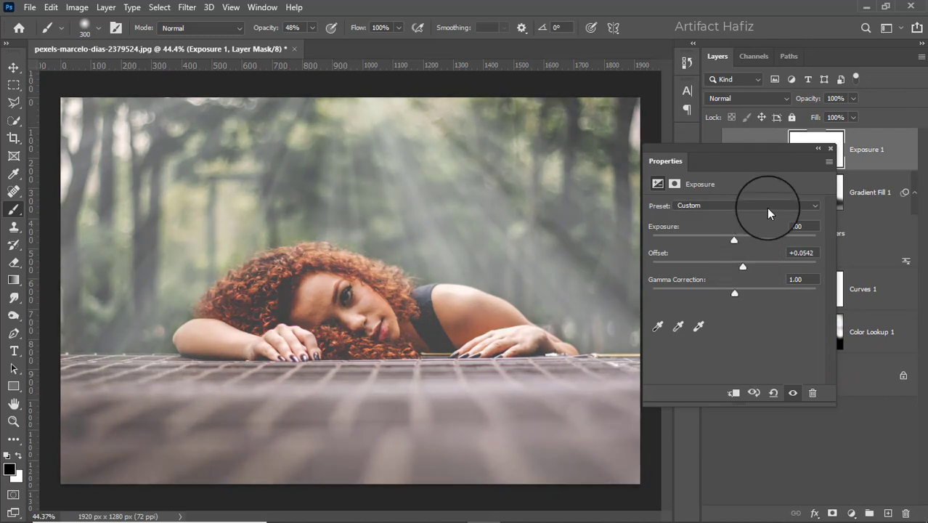
pyautogui.click(830, 150)
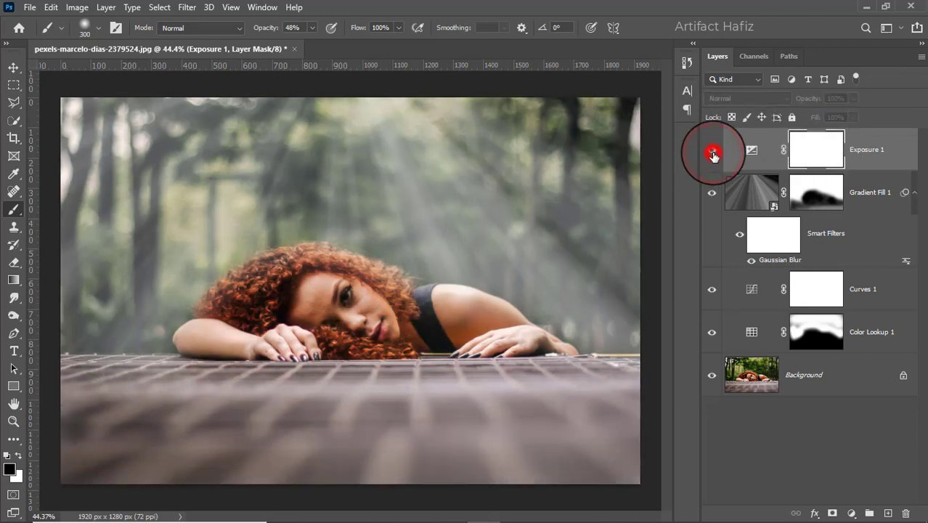
pyautogui.click(711, 150)
# - Invert the Exposure layer's mask to black and activate the Brush tool
pyautogui.click(816, 149)
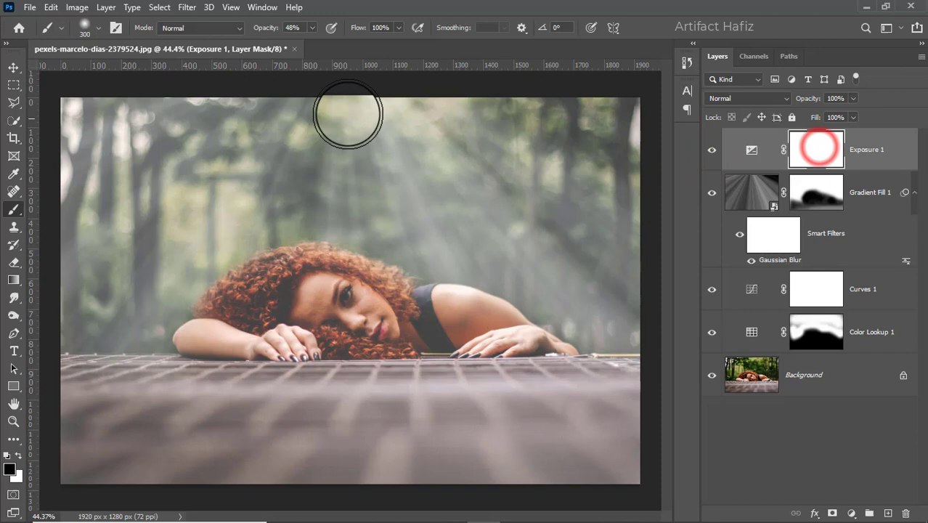
pyautogui.click(76, 7)
pyautogui.moveTo(155, 47)
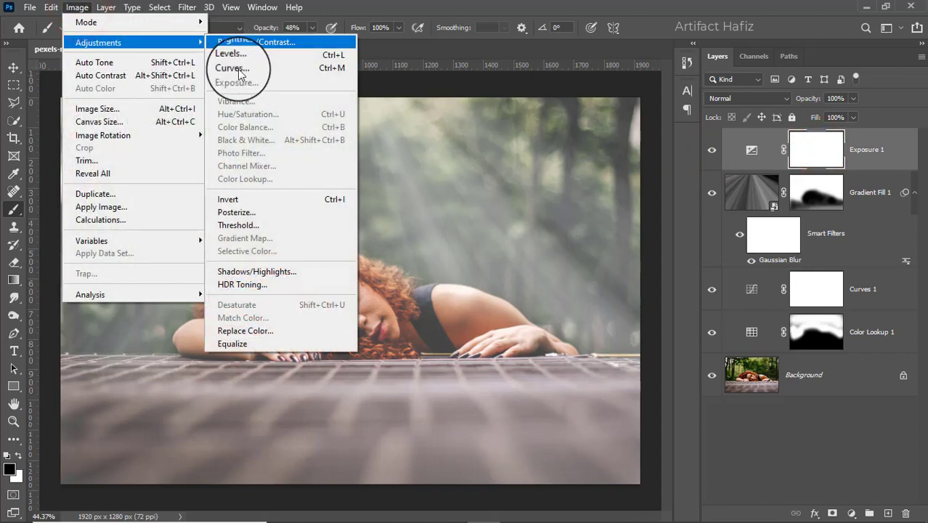
pyautogui.click(228, 199)
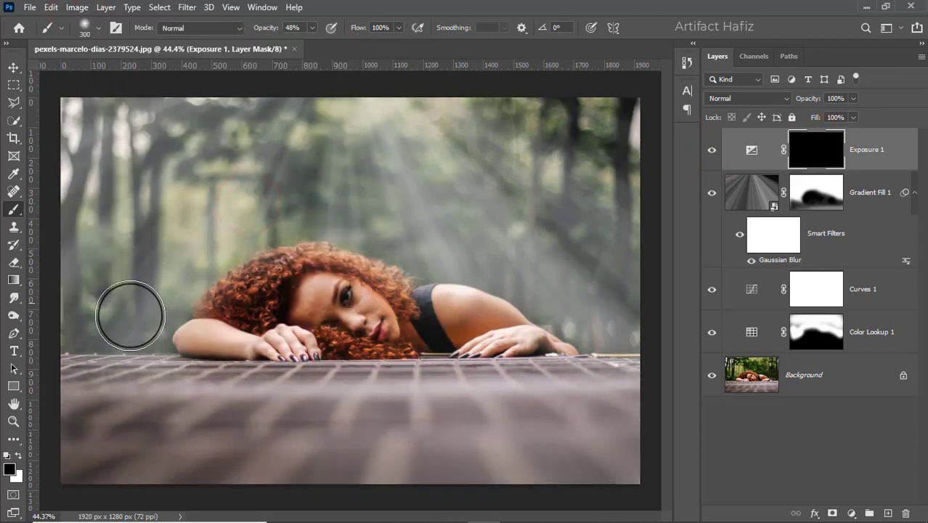
pyautogui.click(11, 210)
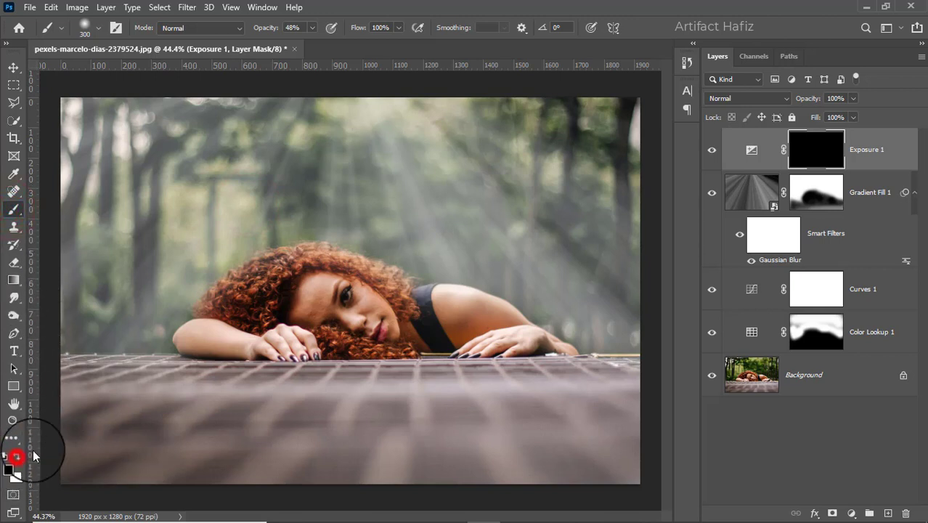
# - Paint white on the Exposure layer's mask with an 80 px brush at 35% opacity along the top of the hair to the shoulder
pyautogui.scroll(2, 347, 290)
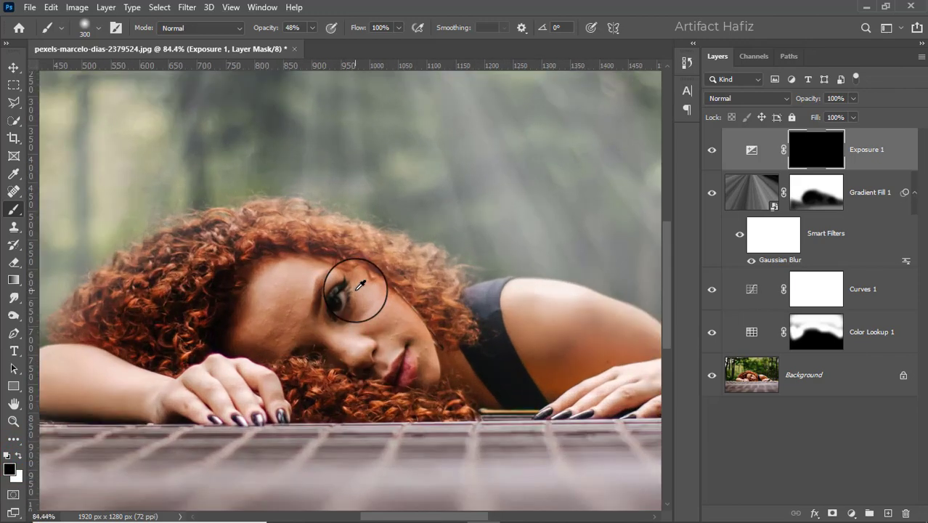
pyautogui.press('[')
pyautogui.press('[')
pyautogui.press('[')
pyautogui.press('[')
pyautogui.press('[')
pyautogui.press('[')
pyautogui.press('[')
pyautogui.press('[')
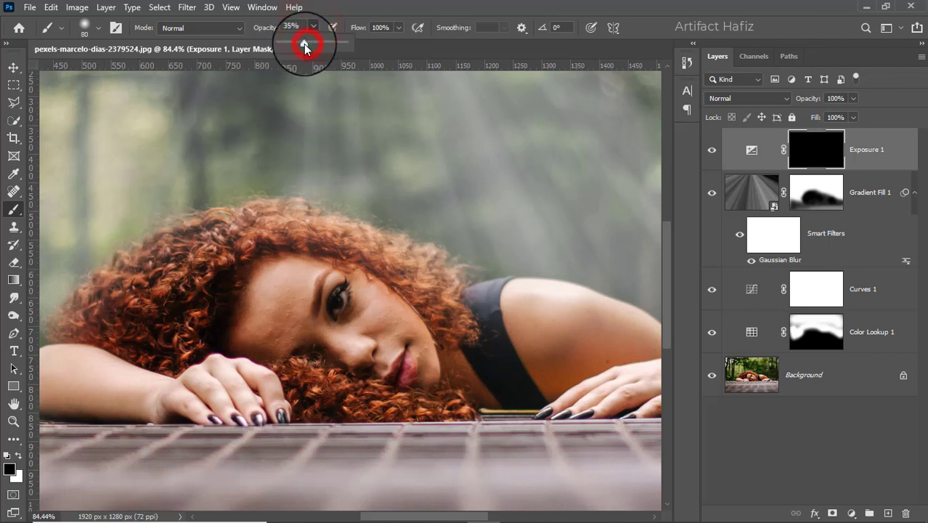
pyautogui.moveTo(95, 314); pyautogui.dragTo(230, 240)
pyautogui.moveTo(110, 288); pyautogui.dragTo(287, 236)
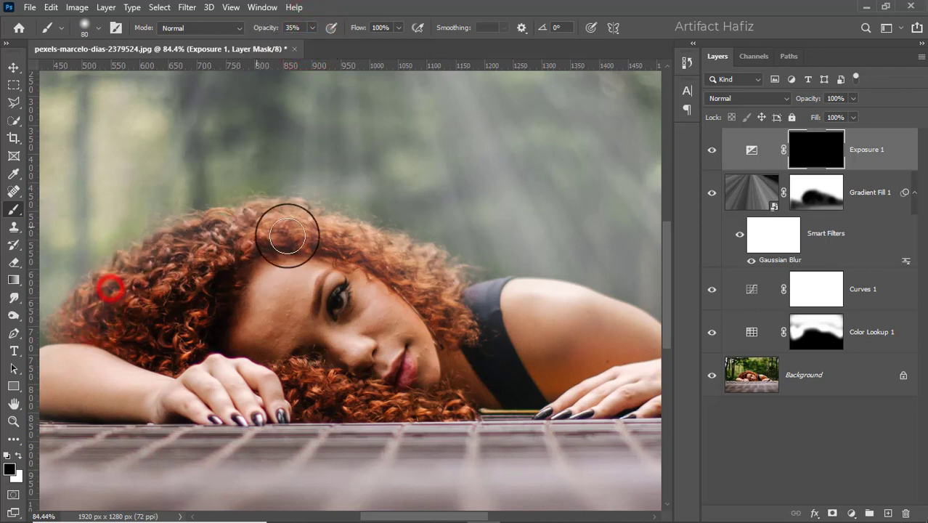
pyautogui.click(18, 456)
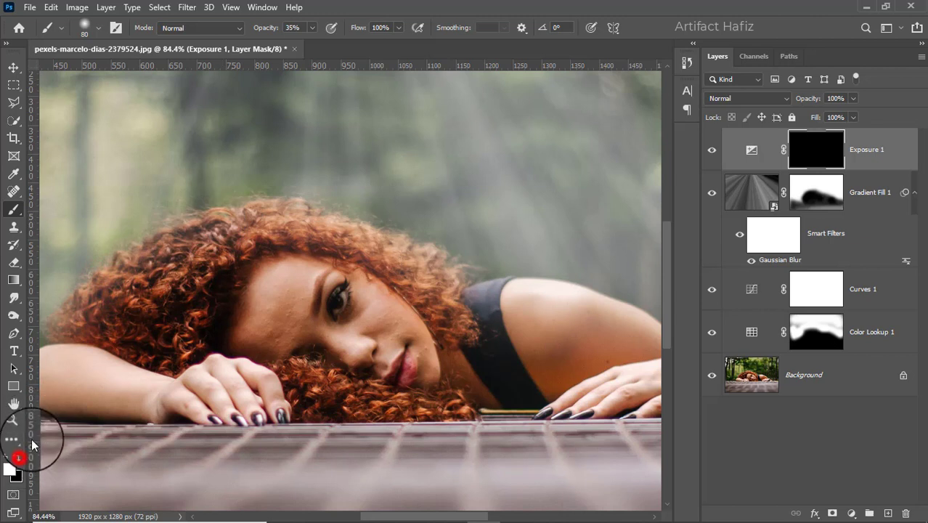
pyautogui.moveTo(87, 305)
pyautogui.mouseDown()
pyautogui.moveTo(151, 262)
pyautogui.moveTo(217, 232)
pyautogui.moveTo(137, 273)
pyautogui.moveTo(292, 233)
pyautogui.moveTo(186, 227)
pyautogui.moveTo(332, 239)
pyautogui.moveTo(287, 221)
pyautogui.moveTo(389, 259)
pyautogui.moveTo(421, 260)
pyautogui.mouseUp()
pyautogui.moveTo(386, 236)
pyautogui.mouseDown()
pyautogui.moveTo(418, 254)
pyautogui.moveTo(334, 217)
pyautogui.mouseUp()
pyautogui.moveTo(307, 208)
pyautogui.mouseDown()
pyautogui.moveTo(142, 247)
pyautogui.moveTo(288, 212)
pyautogui.mouseUp()
pyautogui.moveTo(218, 219); pyautogui.dragTo(354, 253)
pyautogui.moveTo(335, 221); pyautogui.dragTo(413, 251)
pyautogui.moveTo(426, 262); pyautogui.dragTo(487, 289)
pyautogui.moveTo(480, 279); pyautogui.dragTo(527, 279)
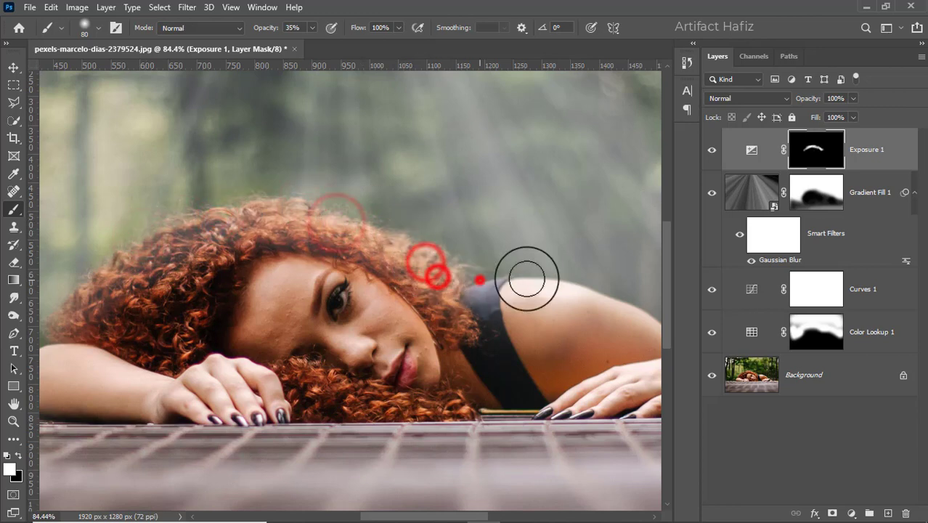
# - Extend the white mask painting down the back of the woman's hair, raising the brush opacity to 70%
pyautogui.scroll(-5, 325, 270)
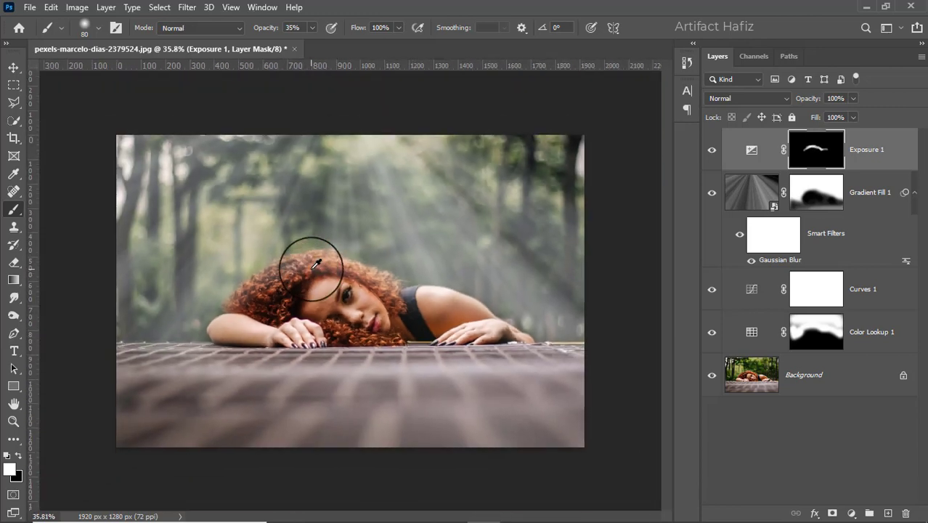
pyautogui.moveTo(280, 267)
pyautogui.mouseDown()
pyautogui.moveTo(244, 297)
pyautogui.moveTo(254, 289)
pyautogui.mouseUp()
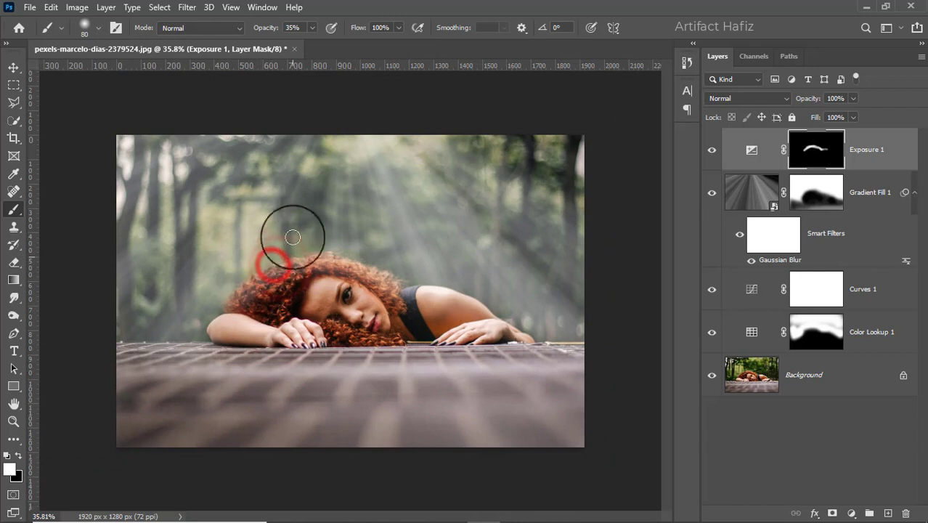
pyautogui.moveTo(336, 44); pyautogui.dragTo(333, 44)
pyautogui.moveTo(244, 292)
pyautogui.mouseDown()
pyautogui.moveTo(290, 264)
pyautogui.moveTo(262, 274)
pyautogui.moveTo(209, 333)
pyautogui.moveTo(243, 291)
pyautogui.moveTo(220, 302)
pyautogui.moveTo(307, 260)
pyautogui.moveTo(268, 271)
pyautogui.moveTo(350, 260)
pyautogui.moveTo(328, 256)
pyautogui.moveTo(449, 303)
pyautogui.moveTo(267, 294)
pyautogui.mouseUp()
pyautogui.scroll(-2, 304, 342)
pyautogui.scroll(4, 249, 341)
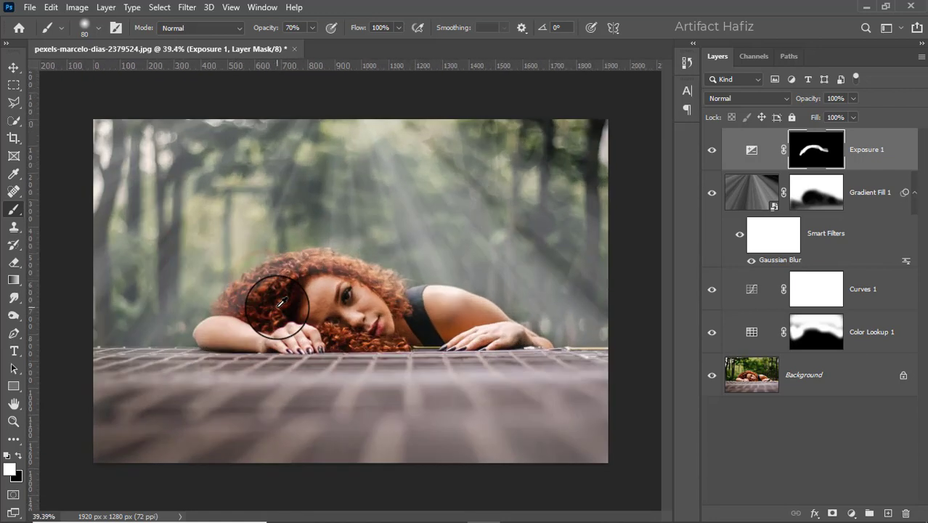
# - Paint black at 70% opacity on the Exposure mask across the inner hair and enlarge the brush to 100 px
pyautogui.click(18, 456)
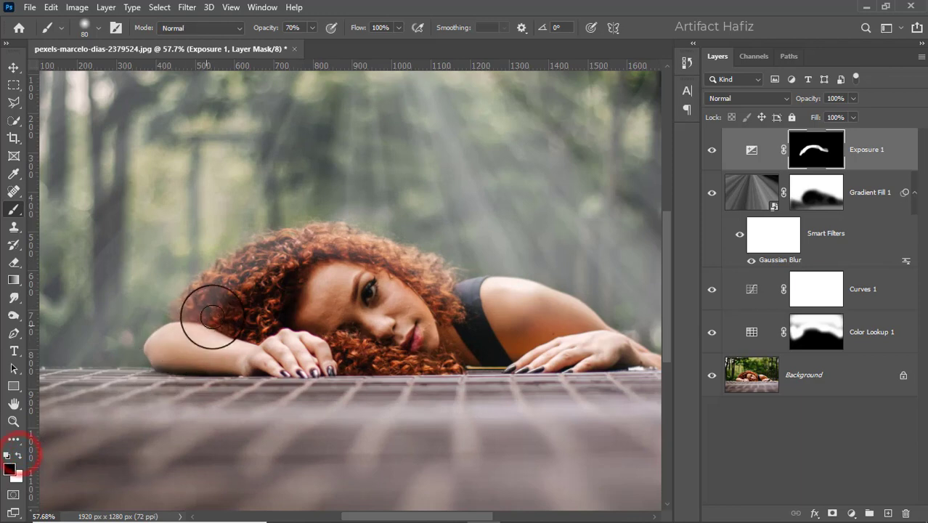
pyautogui.moveTo(210, 317)
pyautogui.mouseDown()
pyautogui.moveTo(277, 259)
pyautogui.moveTo(202, 319)
pyautogui.moveTo(296, 251)
pyautogui.moveTo(311, 260)
pyautogui.mouseUp()
pyautogui.press(']')
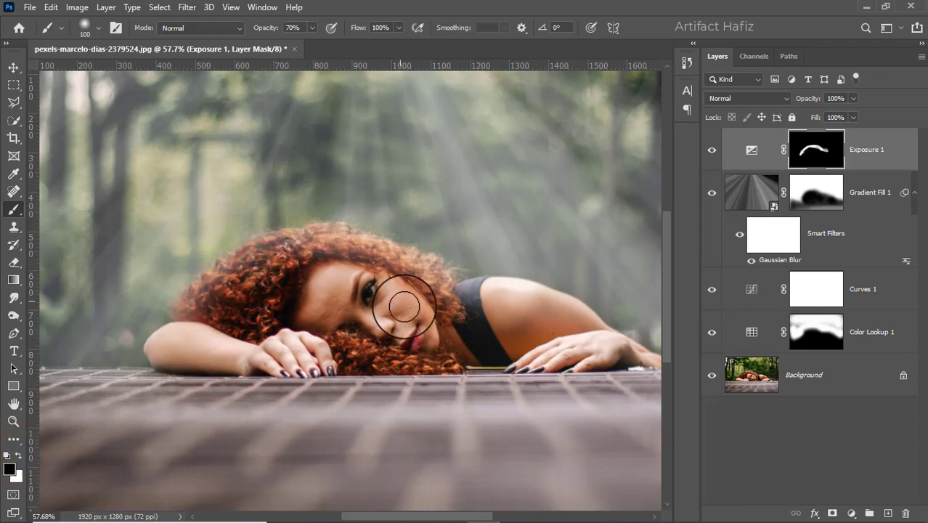
# - Inspect the haze on the hair at several zoom levels and compare the image with and without the Exposure layer
pyautogui.scroll(-4, 435, 352)
pyautogui.scroll(2, 442, 343)
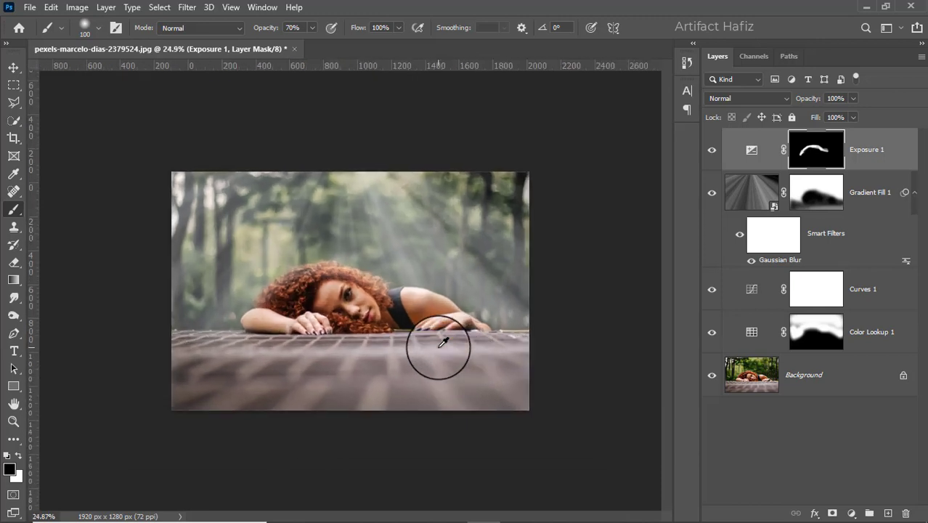
pyautogui.scroll(1, 441, 343)
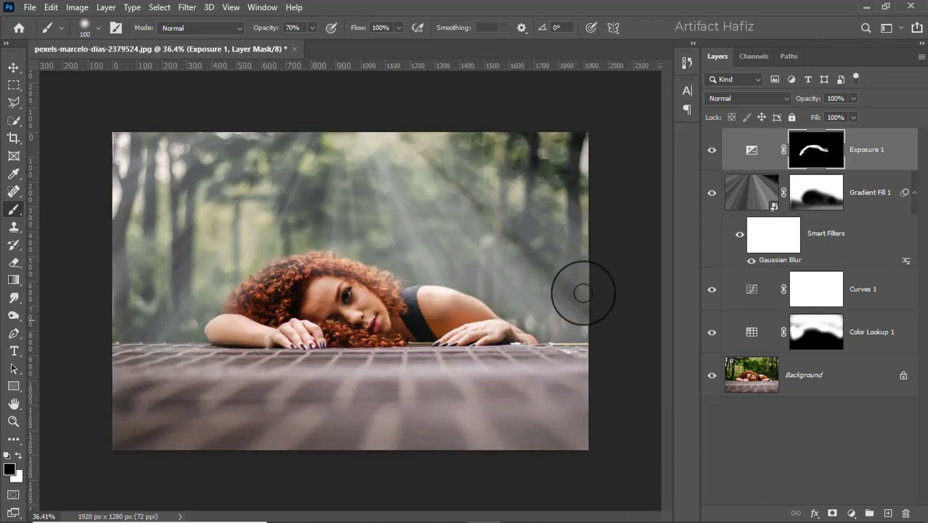
pyautogui.click(708, 152)
pyautogui.click(708, 152)
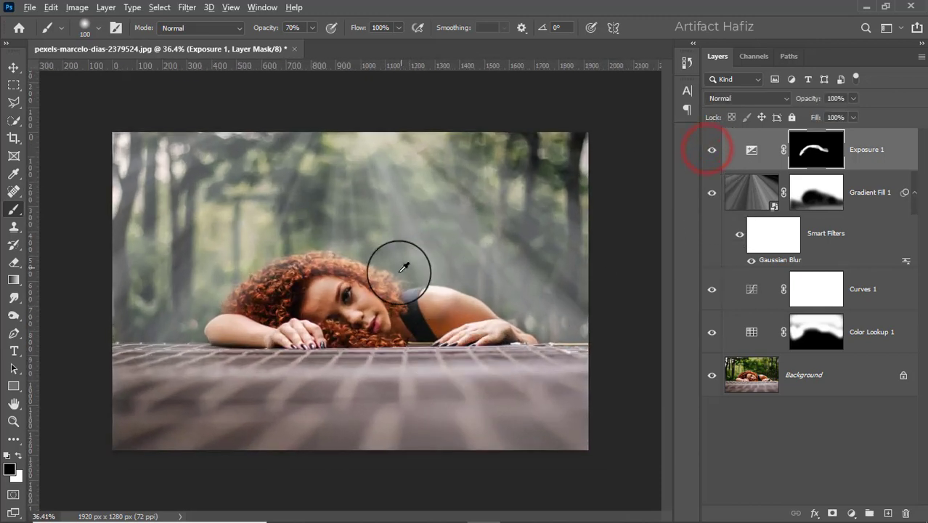
pyautogui.scroll(-3, 373, 297)
pyautogui.scroll(2, 372, 298)
pyautogui.scroll(1, 373, 300)
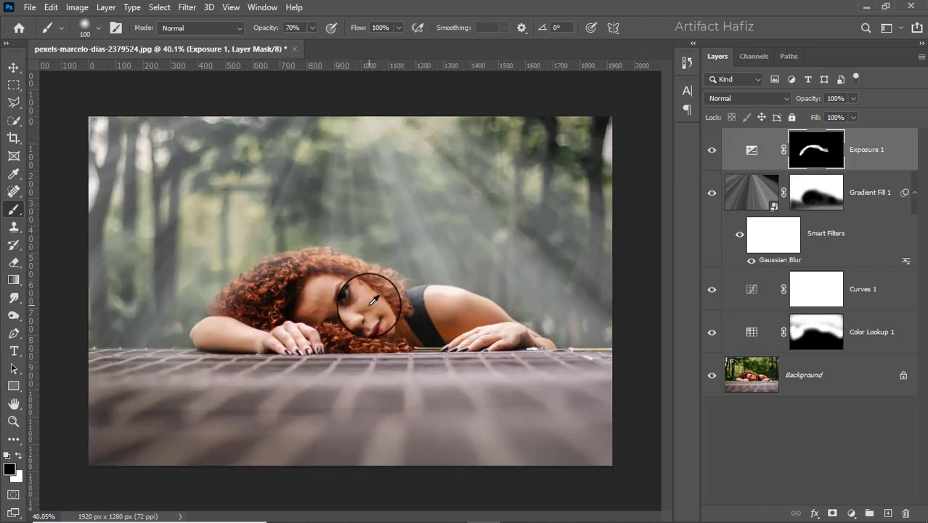
pyautogui.scroll(-1, 372, 300)
pyautogui.scroll(1, 372, 300)
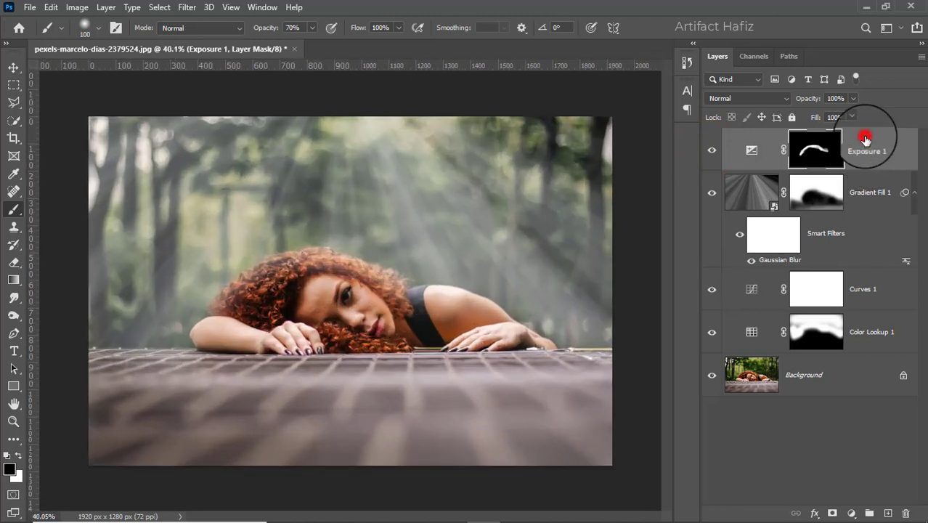
# - Add a Brightness/Contrast adjustment layer above the Exposure layer with Brightness at -9
pyautogui.click(865, 139)
pyautogui.click(850, 512)
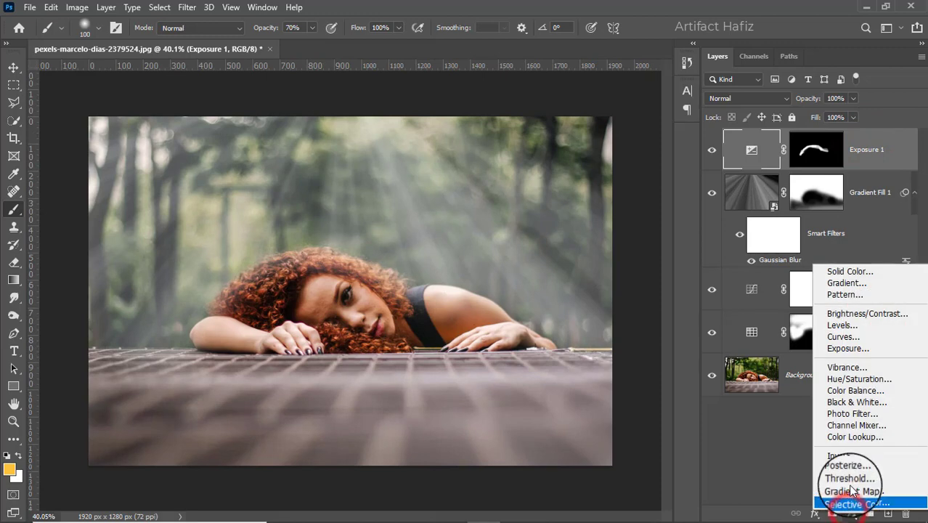
pyautogui.click(856, 314)
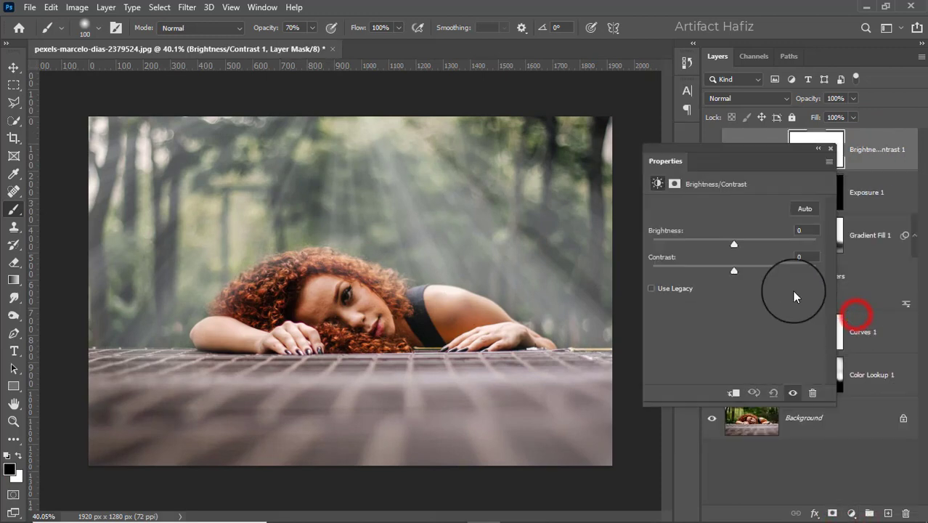
pyautogui.moveTo(734, 244)
pyautogui.mouseDown()
pyautogui.moveTo(715, 246)
pyautogui.moveTo(727, 243)
pyautogui.mouseUp()
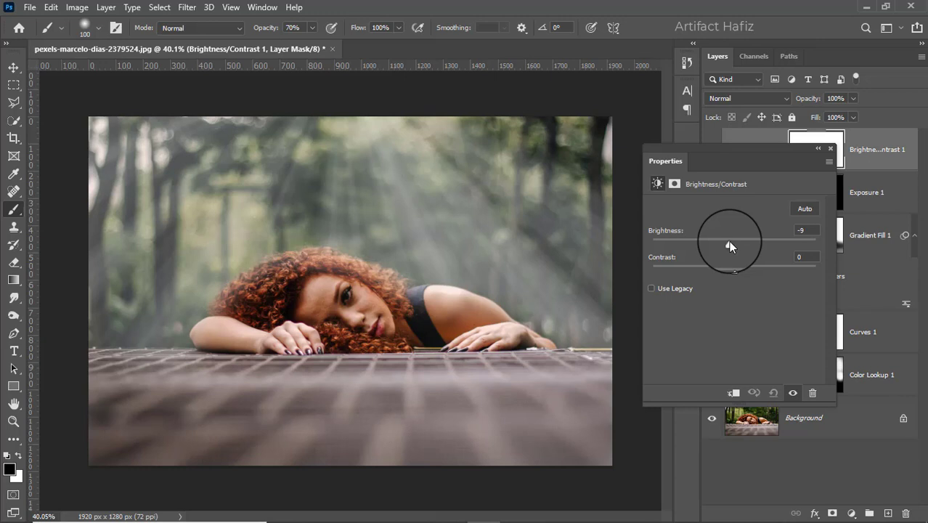
pyautogui.click(828, 151)
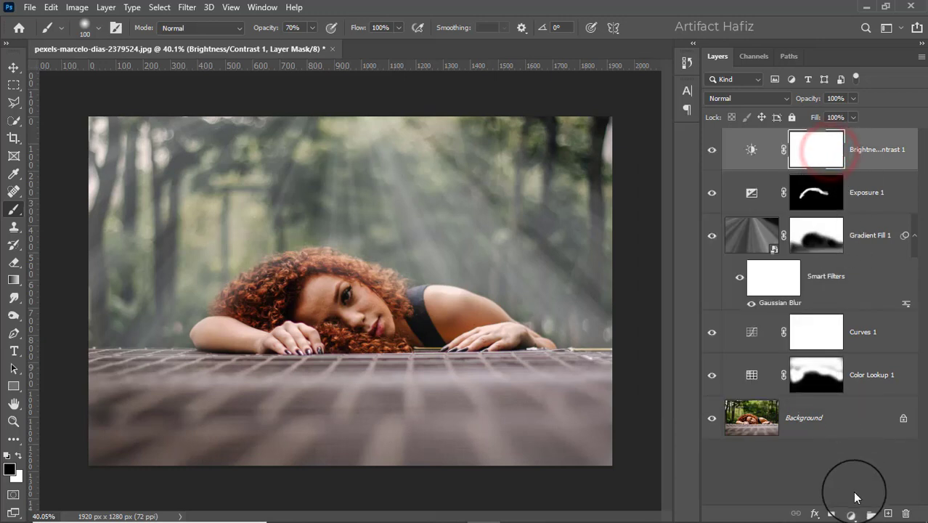
# - Add a Curves adjustment layer on top and shape a gentle S-curve with one shadow point and one highlight point
pyautogui.click(851, 512)
pyautogui.click(848, 345)
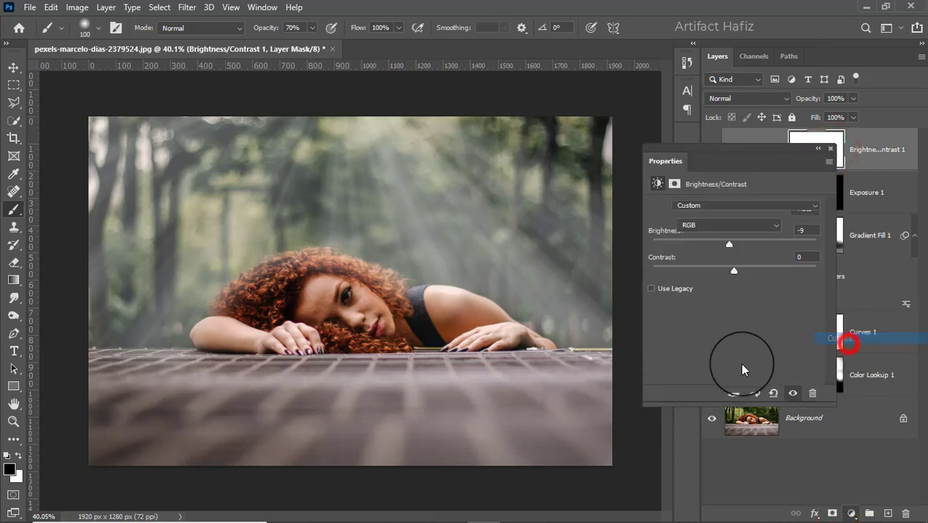
pyautogui.click(714, 344)
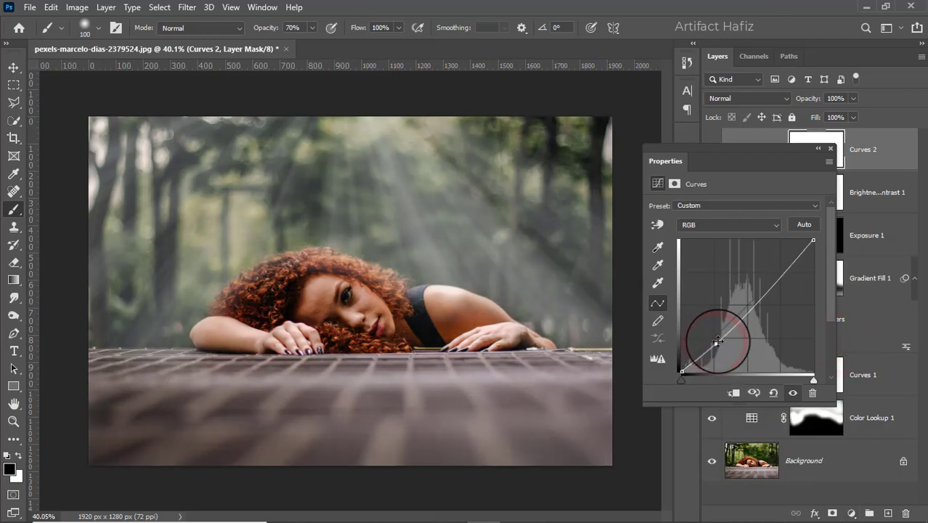
pyautogui.click(776, 268)
pyautogui.moveTo(776, 268); pyautogui.dragTo(779, 274)
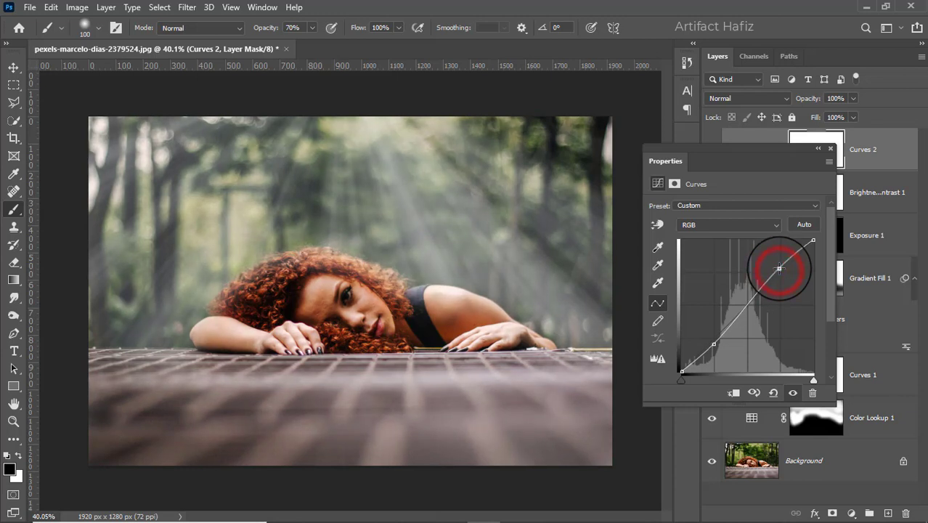
pyautogui.click(830, 149)
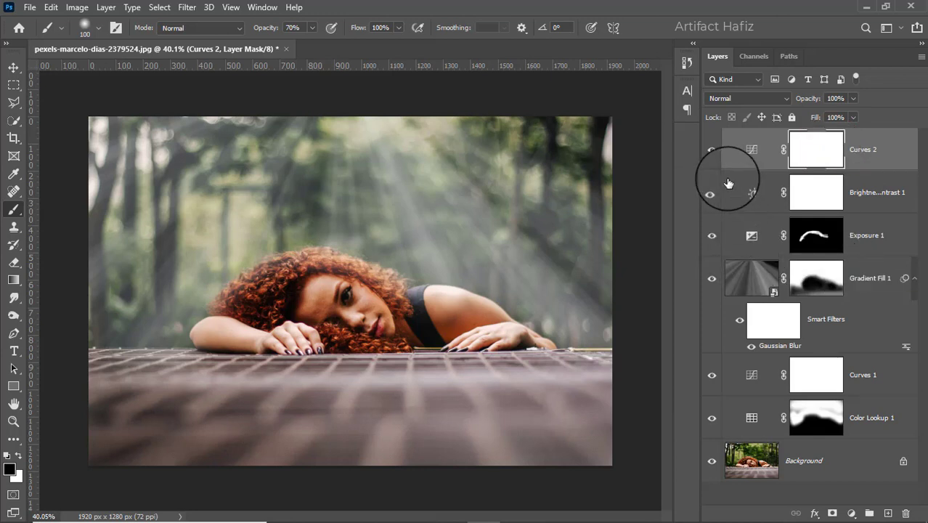
# - Compare the image with and without the new top Curves layer
pyautogui.click(709, 149)
pyautogui.click(710, 150)
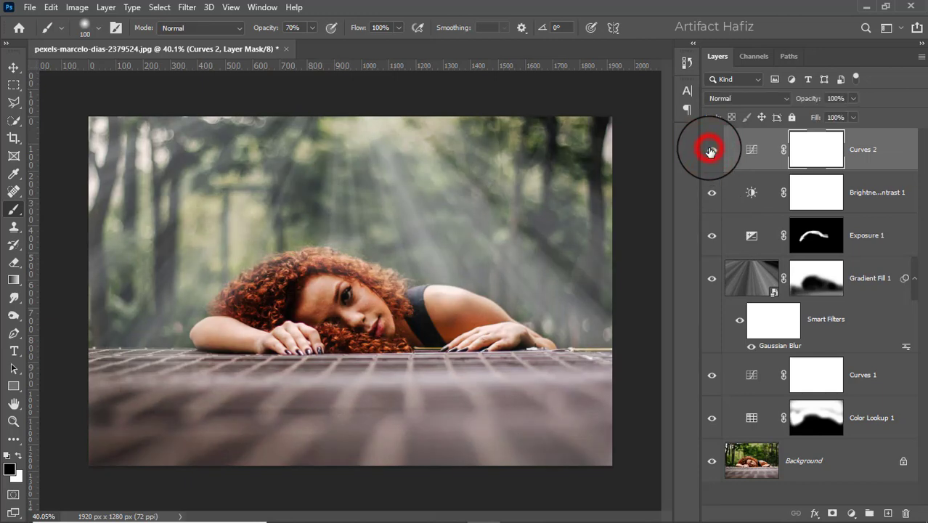
pyautogui.click(709, 151)
pyautogui.click(710, 151)
pyautogui.click(709, 150)
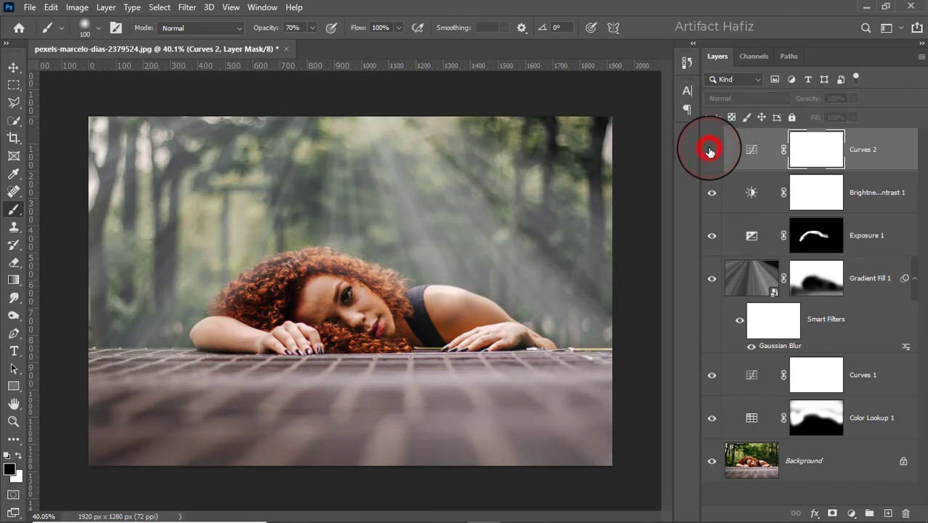
pyautogui.click(710, 150)
pyautogui.scroll(-4, 428, 320)
pyautogui.scroll(4, 427, 320)
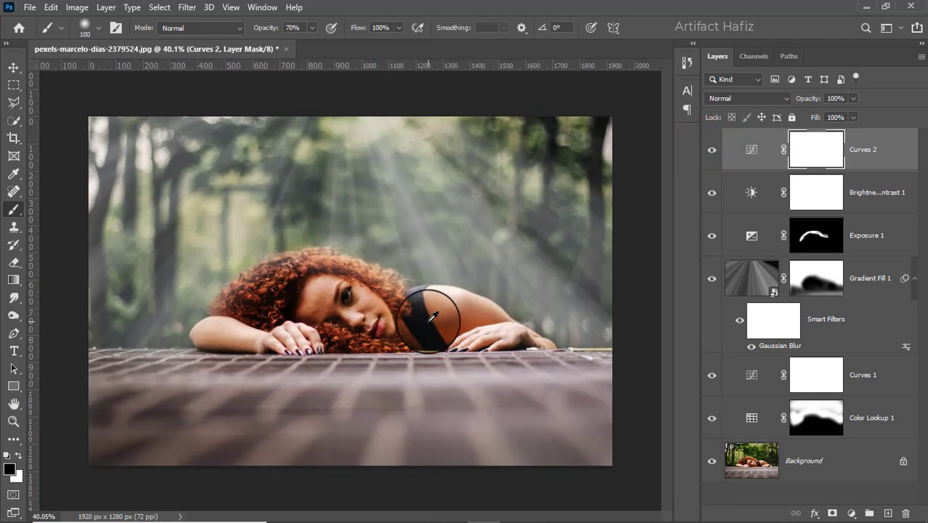
# - Reduce the top Curves layer's opacity to 62%
pyautogui.click(853, 148)
pyautogui.click(853, 98)
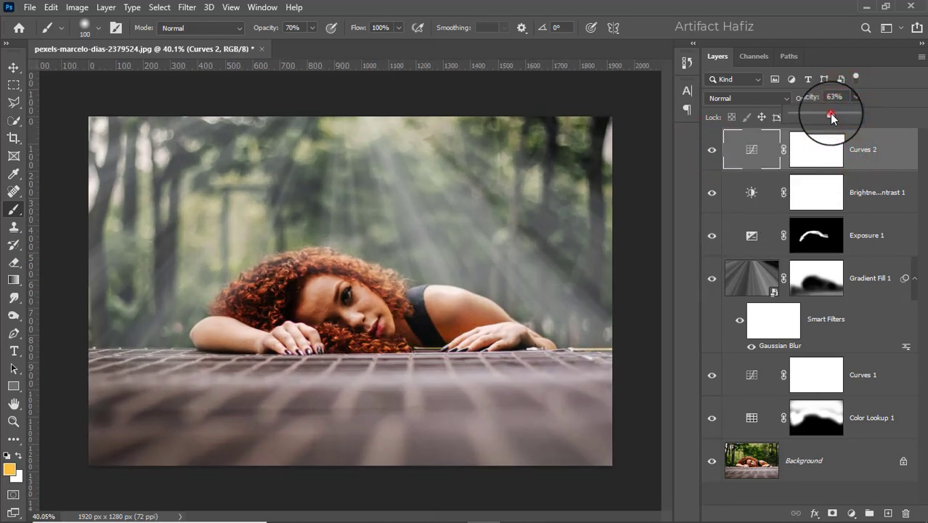
pyautogui.click(829, 114)
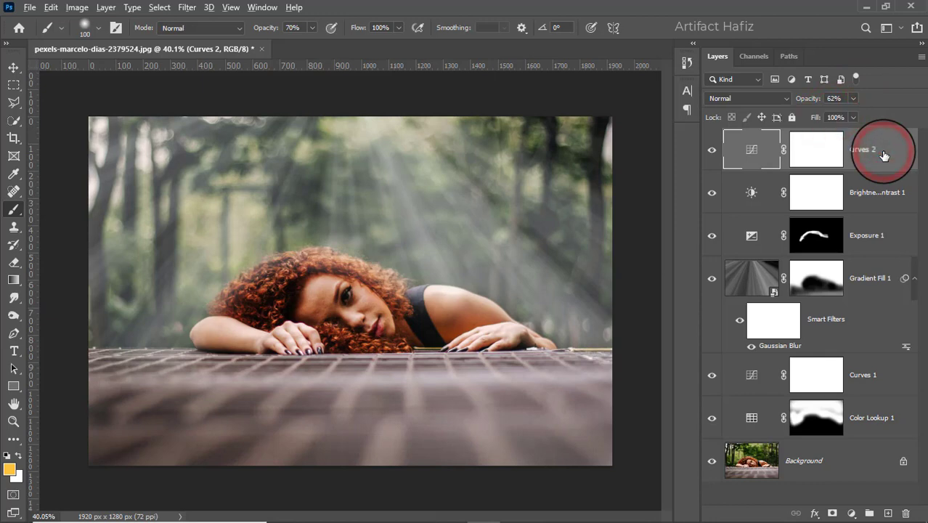
# - Stamp all visible layers into a new top layer and convert it for smart filters
pyautogui.hotkey('ctrl', 'alt', 'shift', 'e')
pyautogui.click(187, 8)
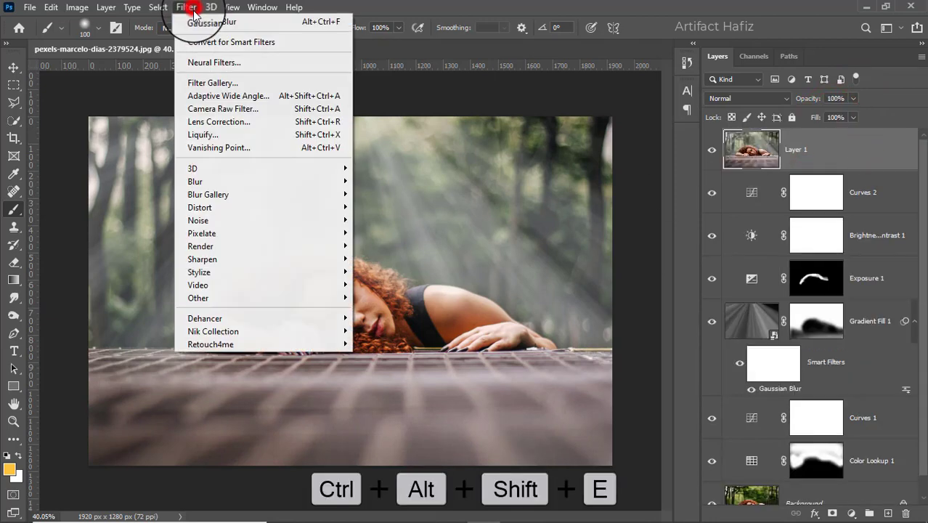
pyautogui.click(203, 43)
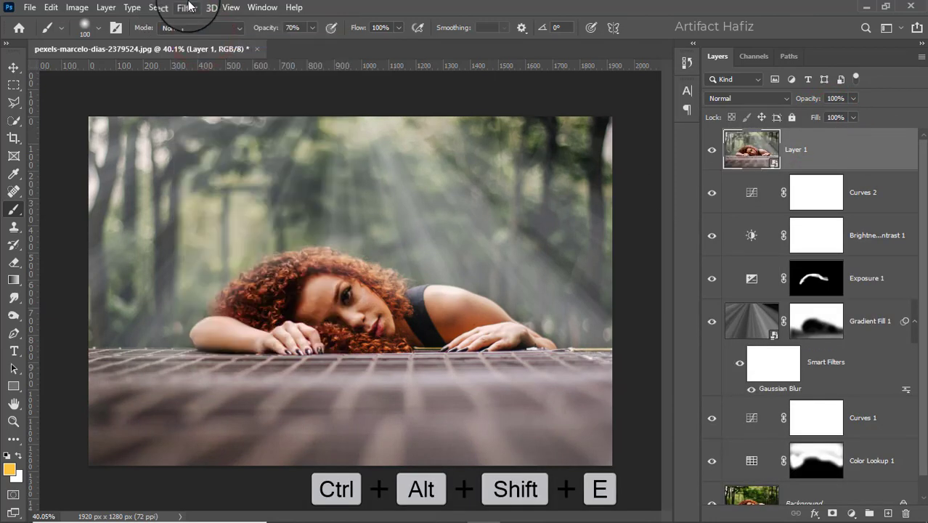
# - Open Color Efex Pro 4 on the stamped top layer and choose the Cross Processing filter with method C01
pyautogui.click(187, 7)
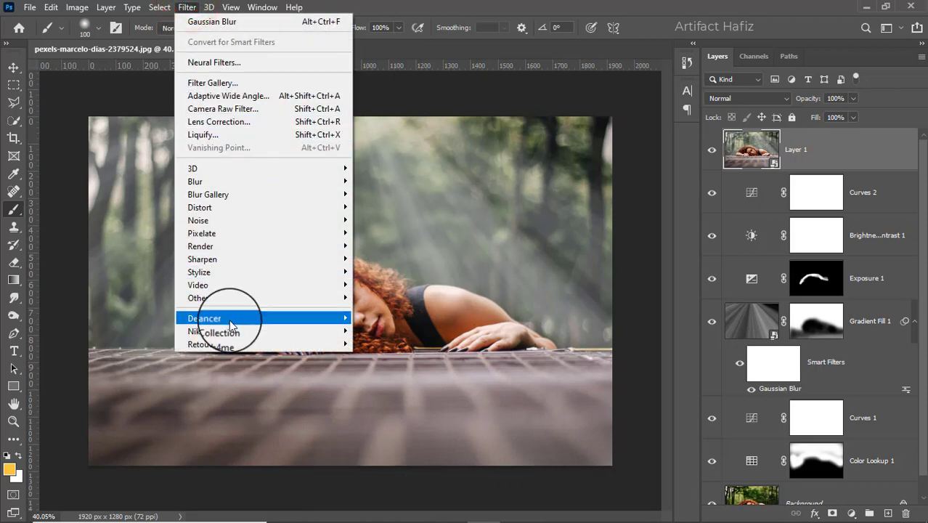
pyautogui.moveTo(328, 333)
pyautogui.click(375, 344)
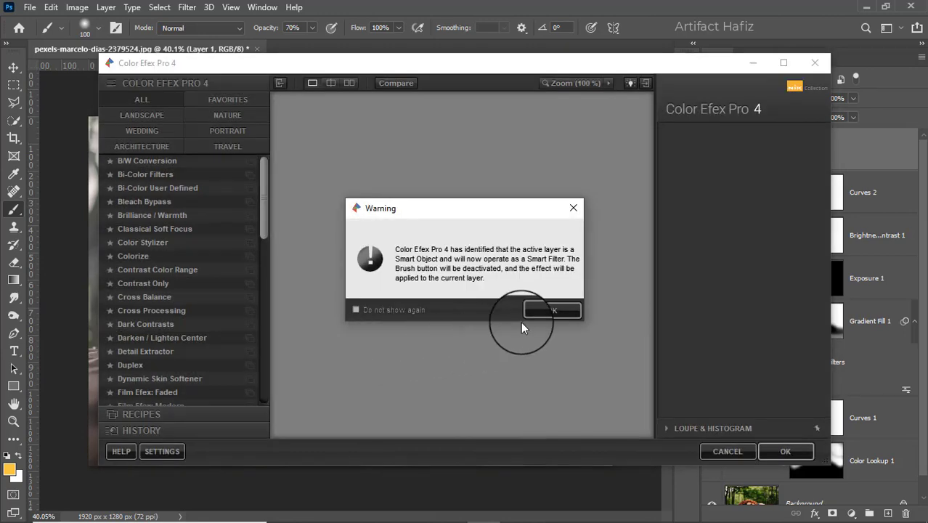
pyautogui.click(536, 310)
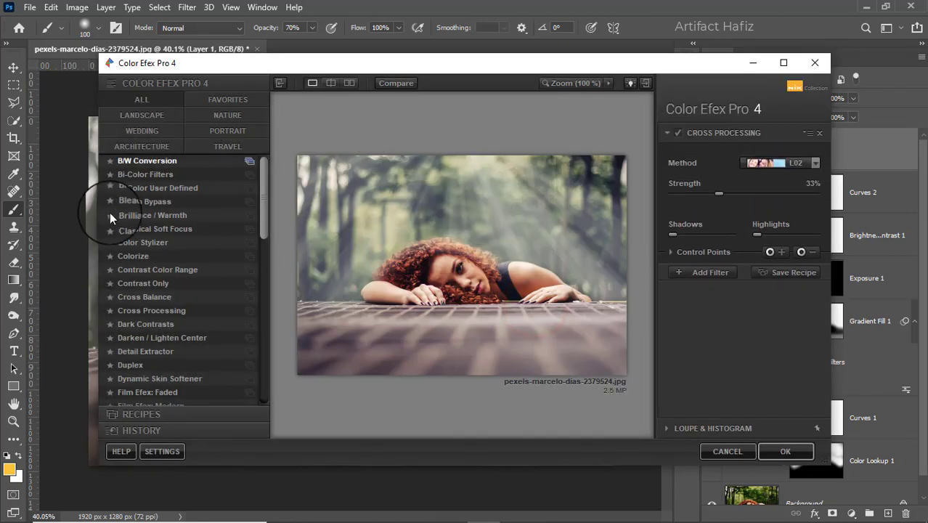
pyautogui.click(137, 310)
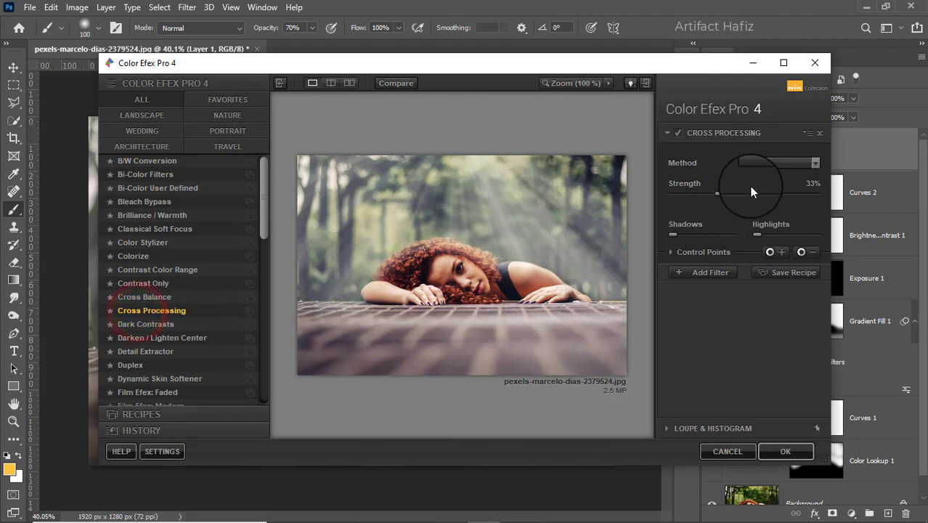
pyautogui.click(757, 163)
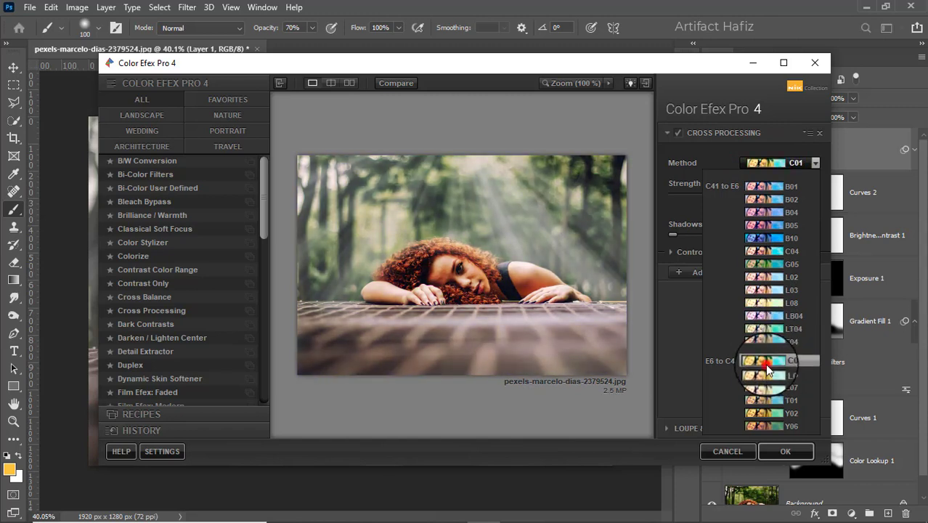
pyautogui.click(768, 369)
# - Compare the preview with and without Cross Processing and apply the filter to the layer
pyautogui.click(679, 133)
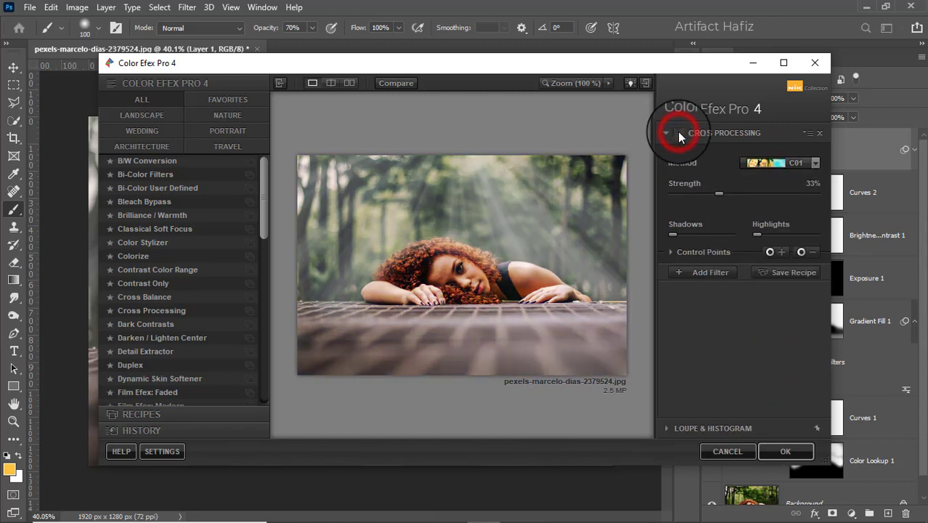
pyautogui.click(679, 133)
pyautogui.click(678, 133)
pyautogui.click(678, 133)
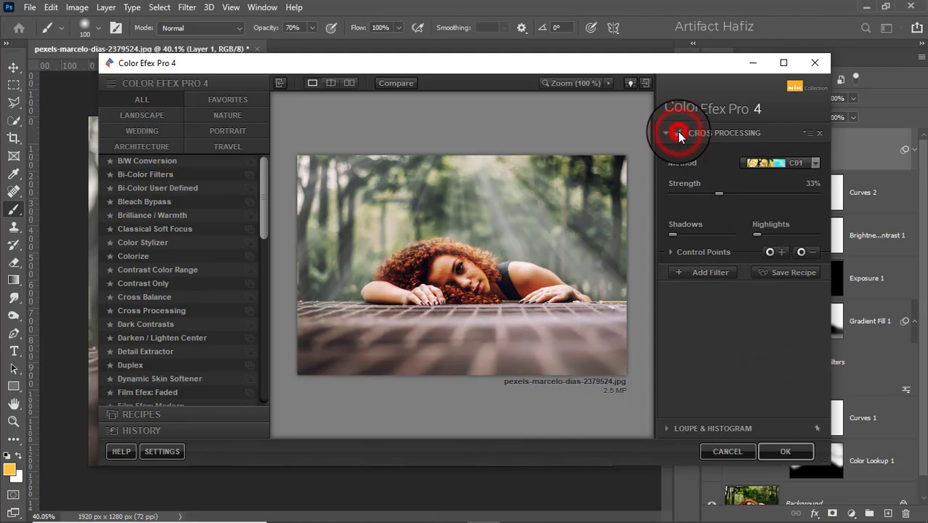
pyautogui.click(784, 450)
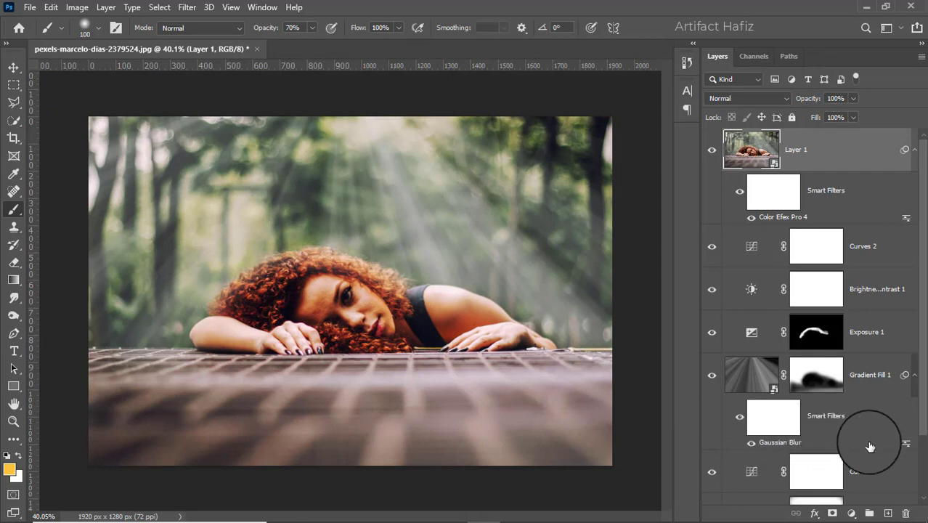
# - Add a Curves layer on top that lowers the shadows with an anchored highlight point, and set its blend mode to Luminosity
pyautogui.click(852, 513)
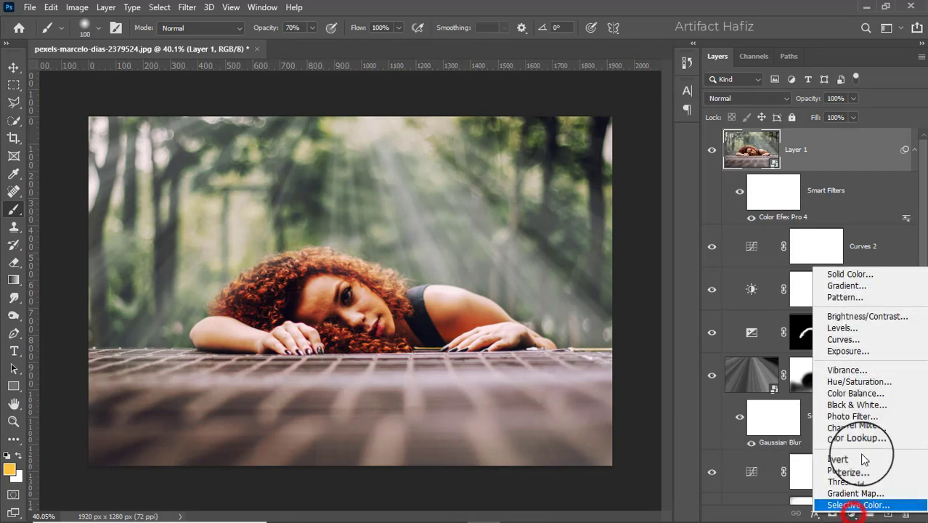
pyautogui.click(857, 340)
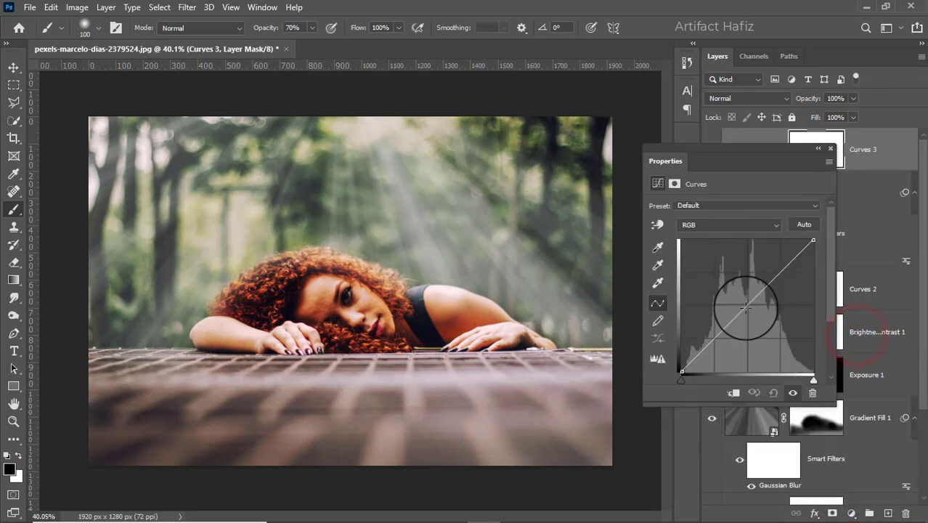
pyautogui.moveTo(741, 308); pyautogui.dragTo(711, 350)
pyautogui.click(778, 278)
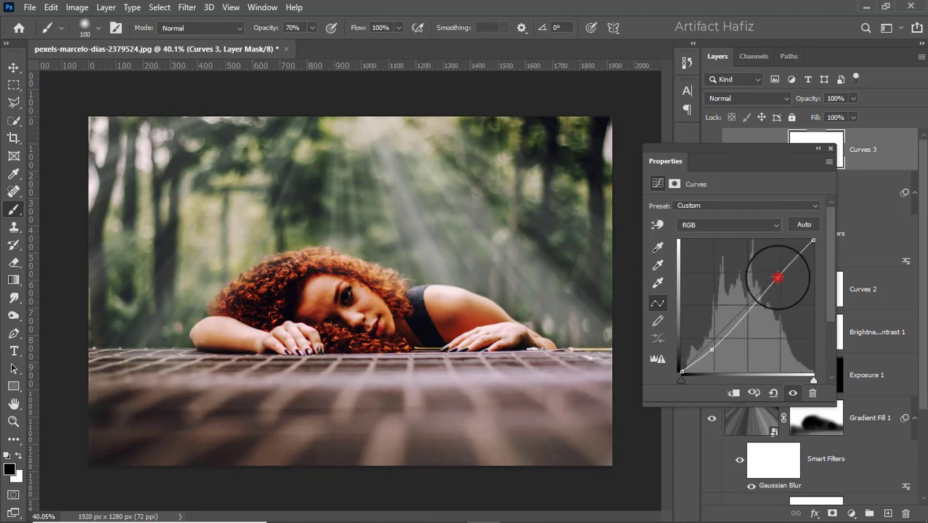
pyautogui.moveTo(778, 277)
pyautogui.mouseDown()
pyautogui.moveTo(777, 263)
pyautogui.moveTo(782, 273)
pyautogui.mouseUp()
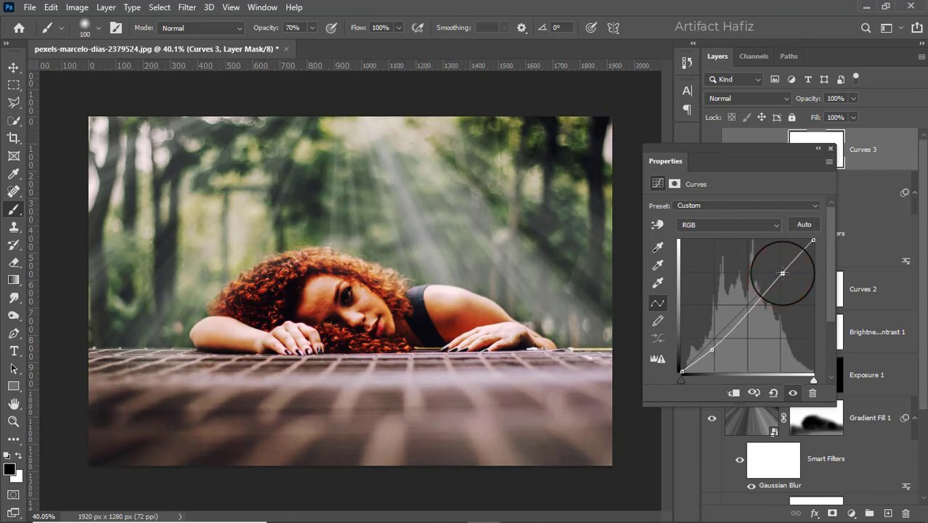
pyautogui.click(830, 149)
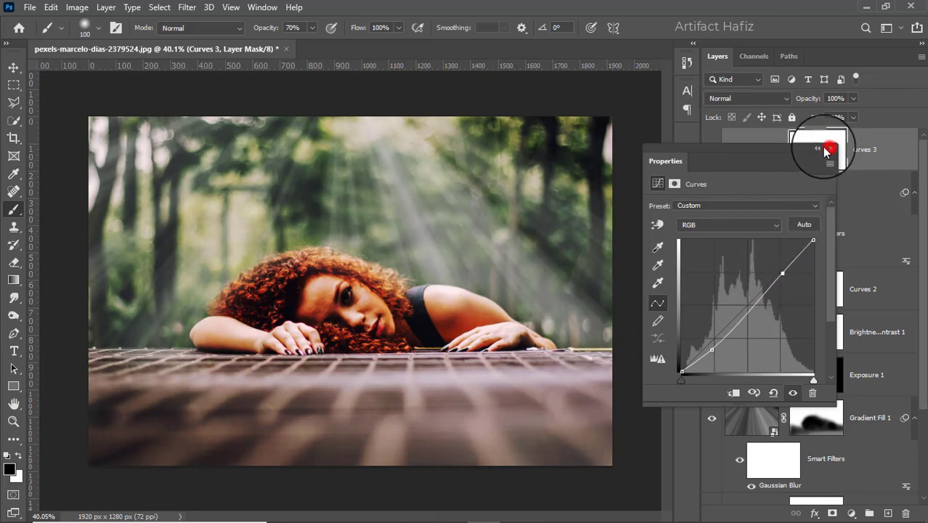
pyautogui.click(753, 99)
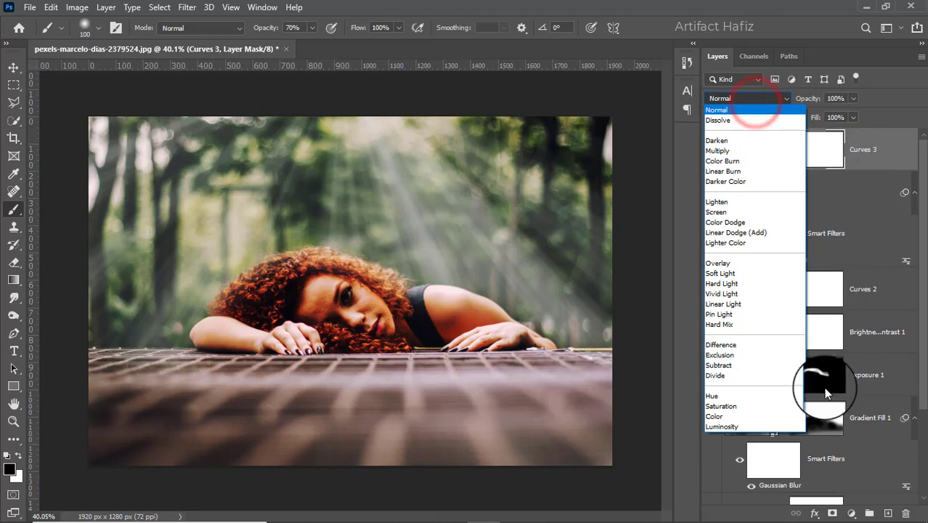
pyautogui.click(709, 425)
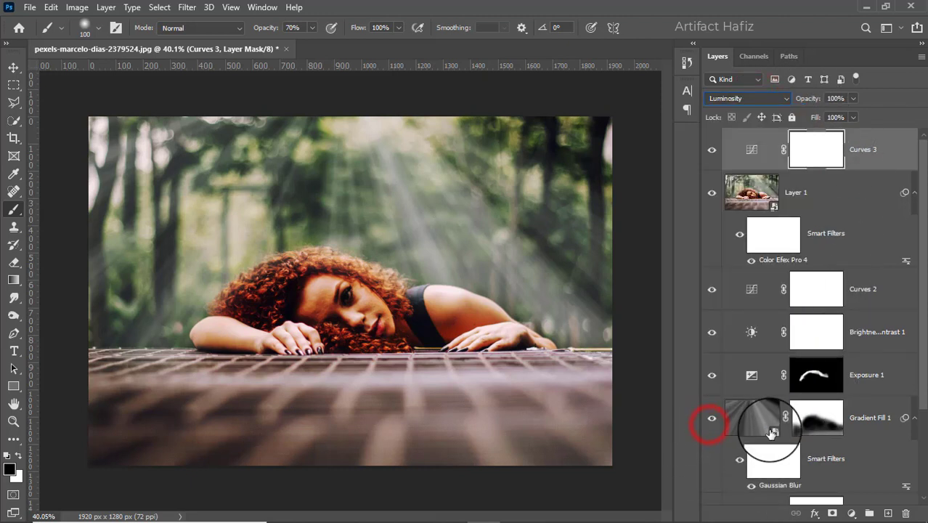
# - Add a Photo Filter adjustment layer on top using Cooling Filter (80) at 10% density
pyautogui.click(851, 512)
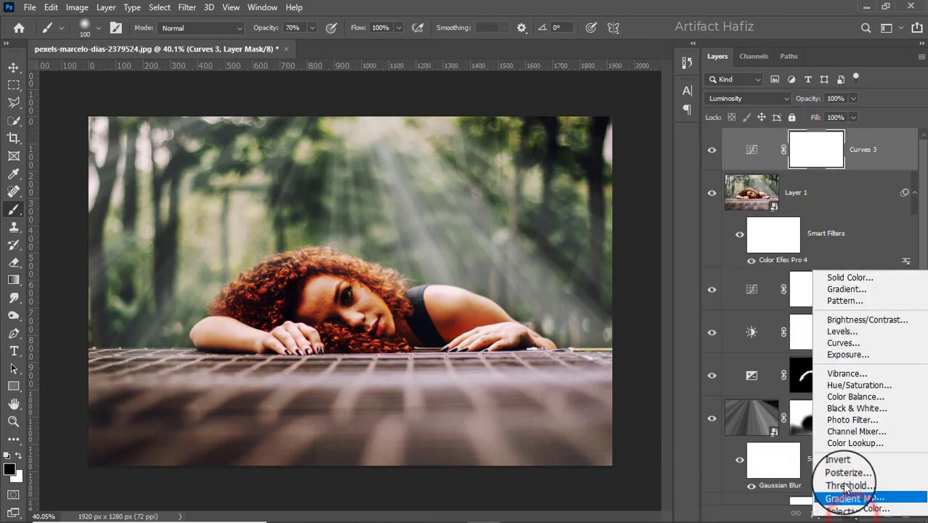
pyautogui.click(845, 421)
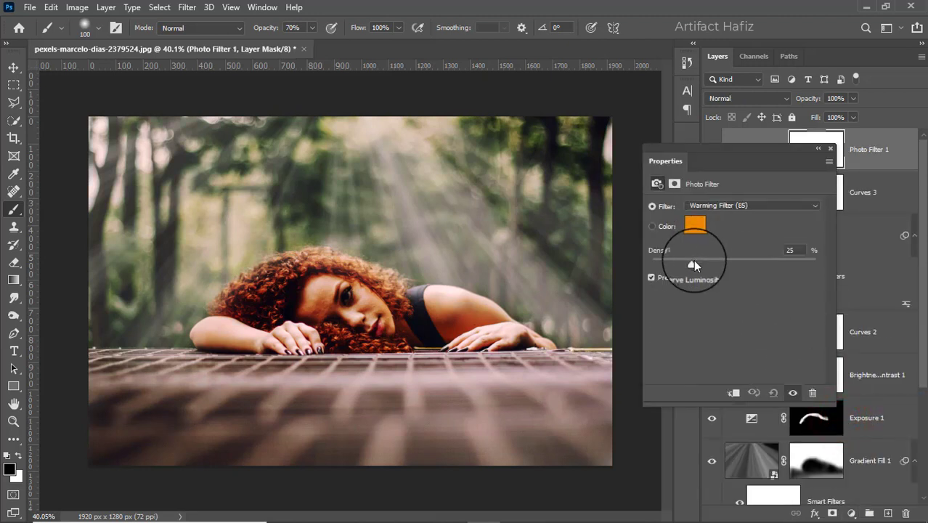
pyautogui.click(711, 205)
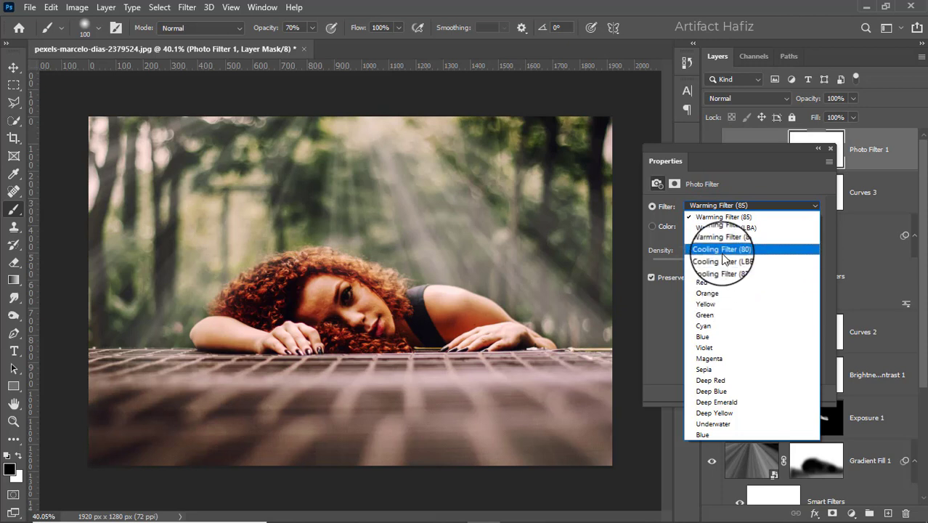
pyautogui.click(746, 247)
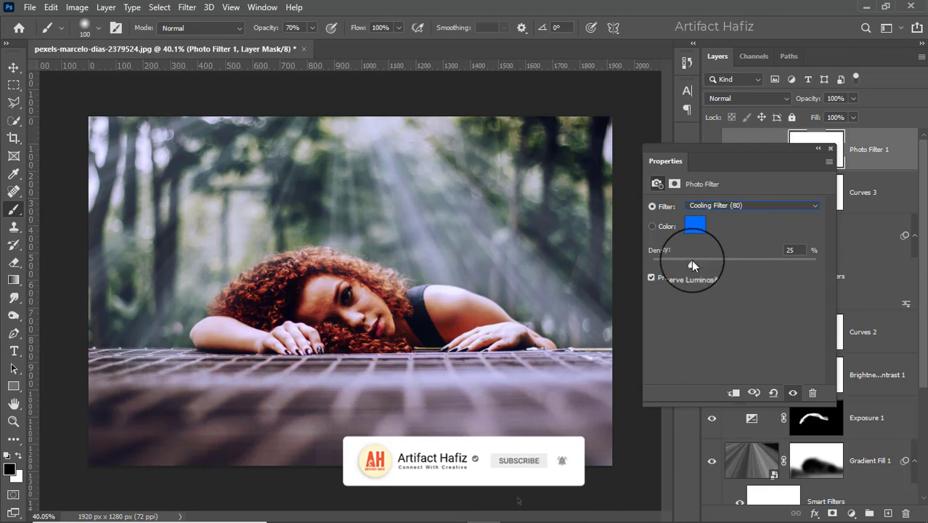
pyautogui.moveTo(691, 262); pyautogui.dragTo(668, 265)
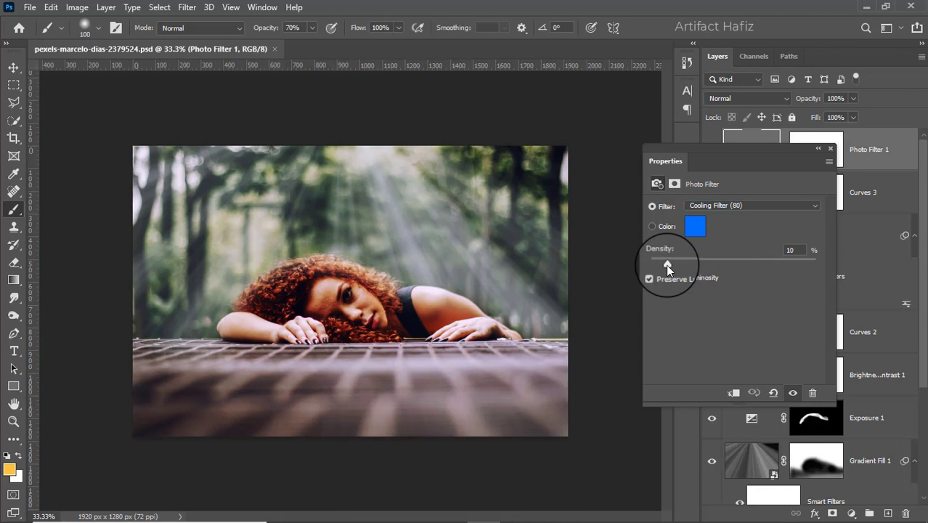
pyautogui.moveTo(666, 264); pyautogui.dragTo(667, 264)
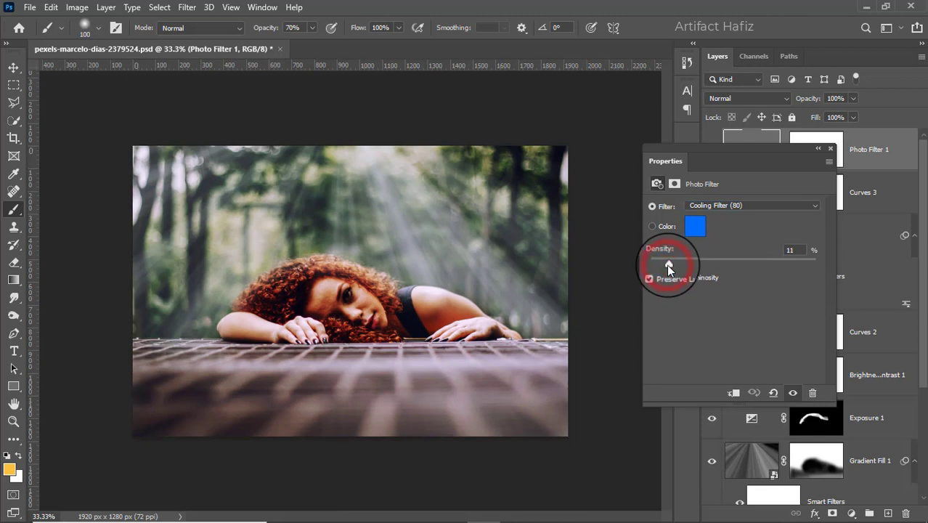
pyautogui.click(830, 149)
# - Compare the image with and without the Photo Filter layer, and the finished grade with the original Background
pyautogui.click(712, 154)
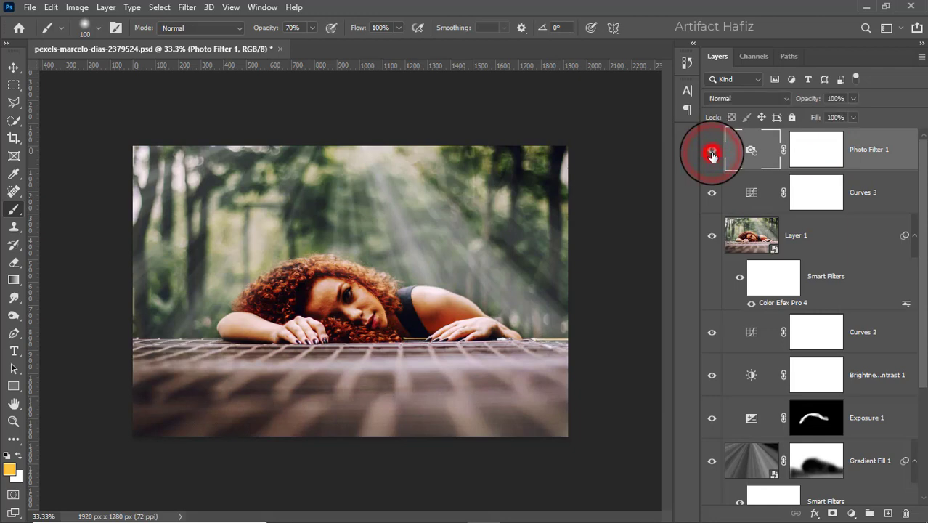
pyautogui.scroll(-6, 430, 285)
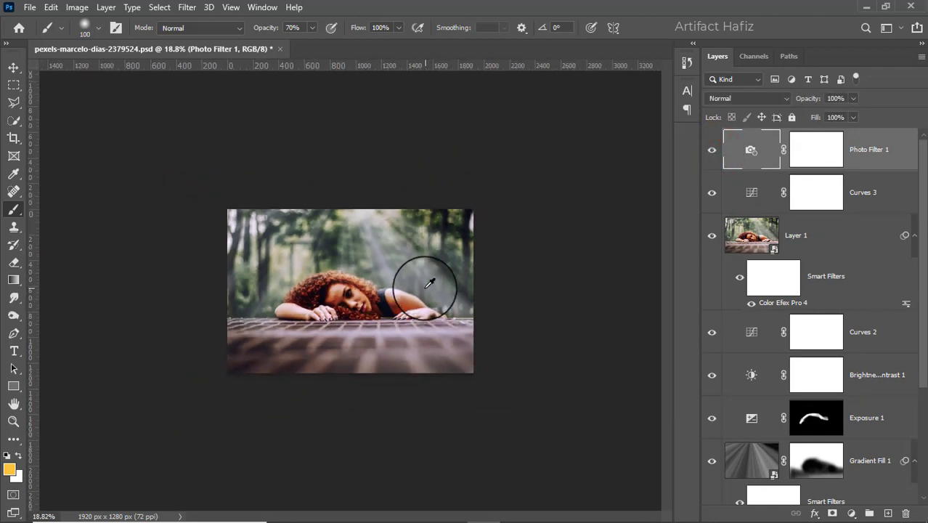
pyautogui.scroll(8, 425, 282)
pyautogui.scroll(-3, 777, 321)
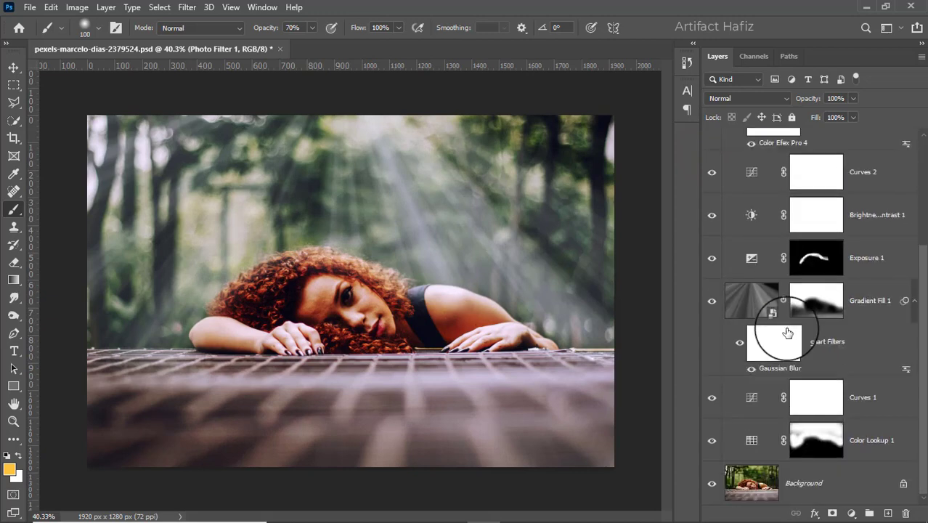
pyautogui.keyDown('alt'); pyautogui.click(712, 482); pyautogui.keyUp('alt')
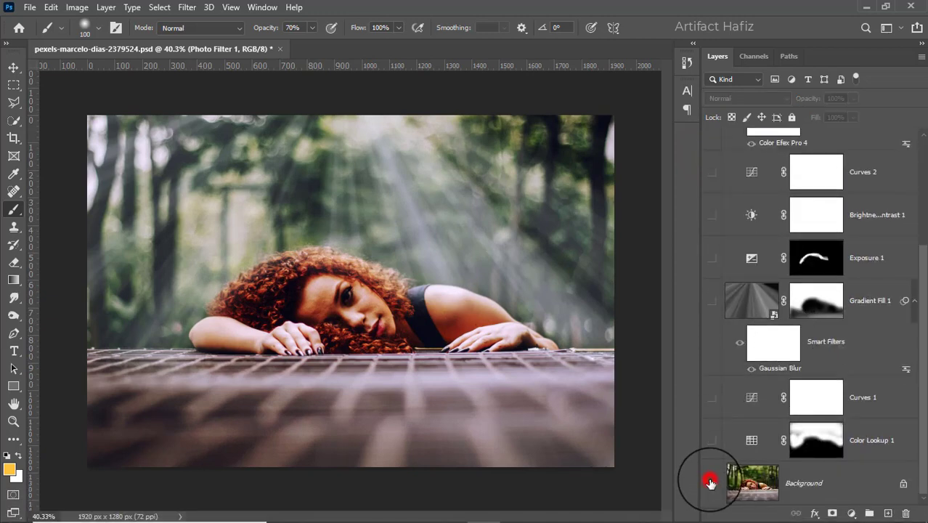
pyautogui.keyDown('alt'); pyautogui.click(710, 483); pyautogui.keyUp('alt')
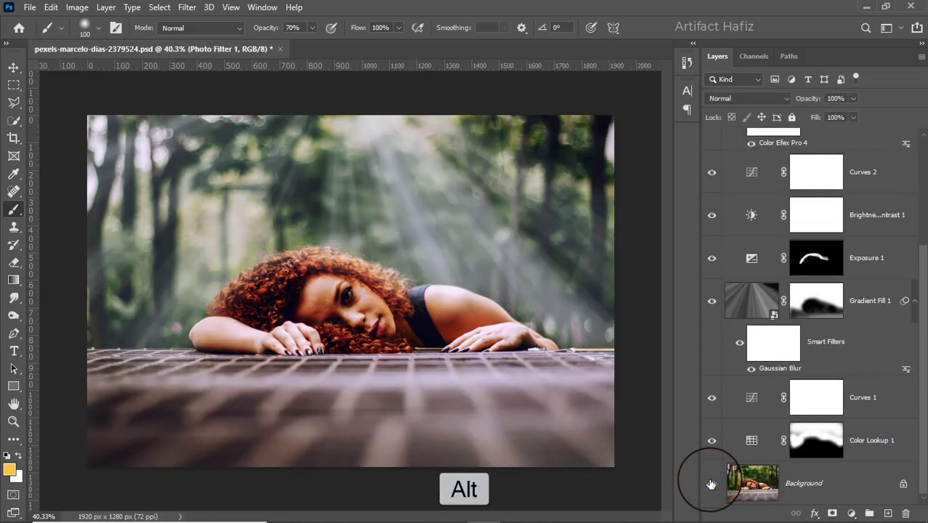
pyautogui.keyDown('alt'); pyautogui.click(710, 484); pyautogui.keyUp('alt')
pyautogui.keyDown('alt'); pyautogui.click(711, 484); pyautogui.keyUp('alt')
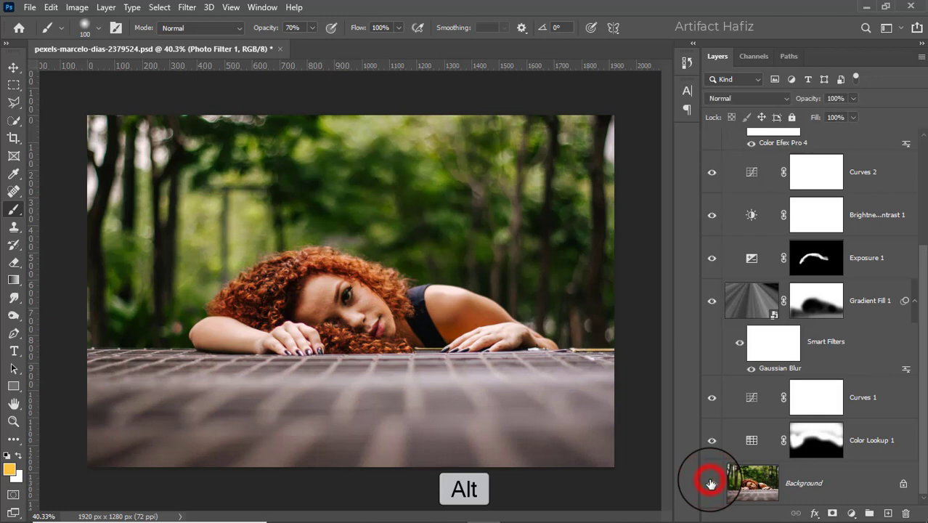